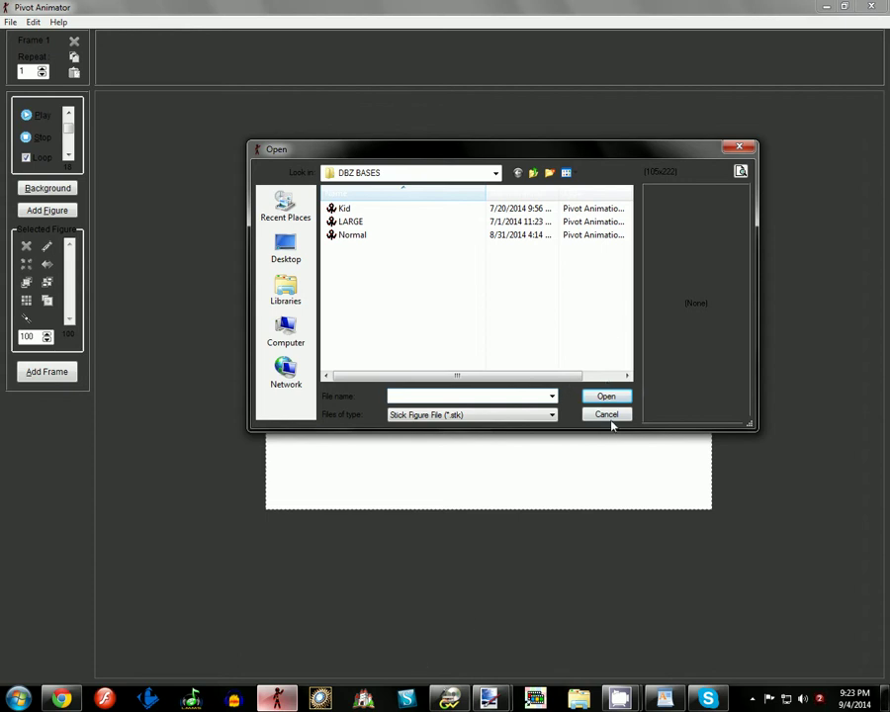
Load the Normal stick figure from DBZ BASES and the Flat ground figure from the Terrain folder
{"action": "double_click", "coordinate": [440, 237]}
{"action": "left_click", "coordinate": [10, 22]}
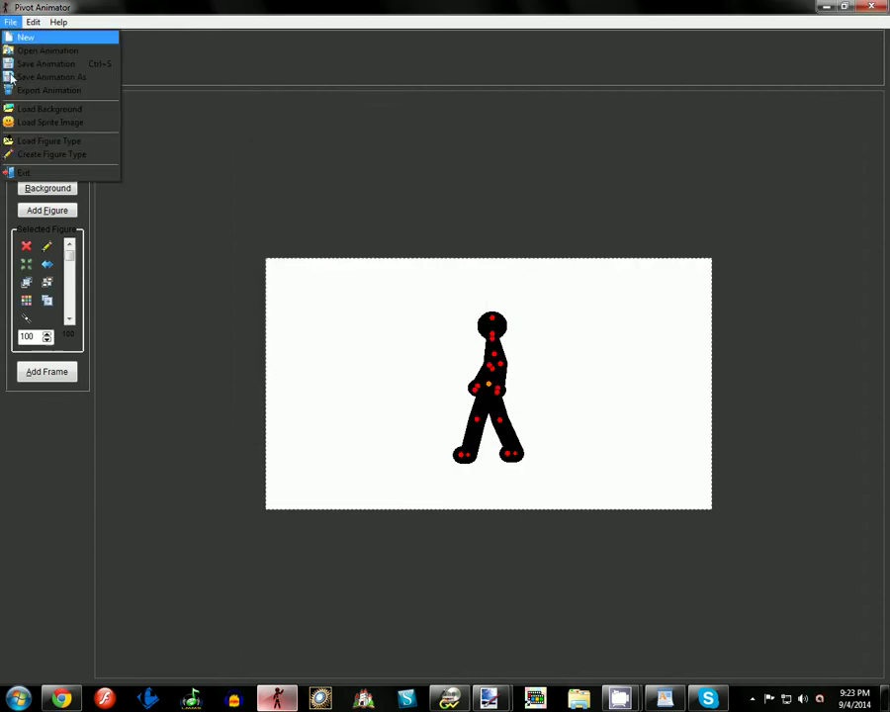
{"action": "left_click", "coordinate": [26, 143]}
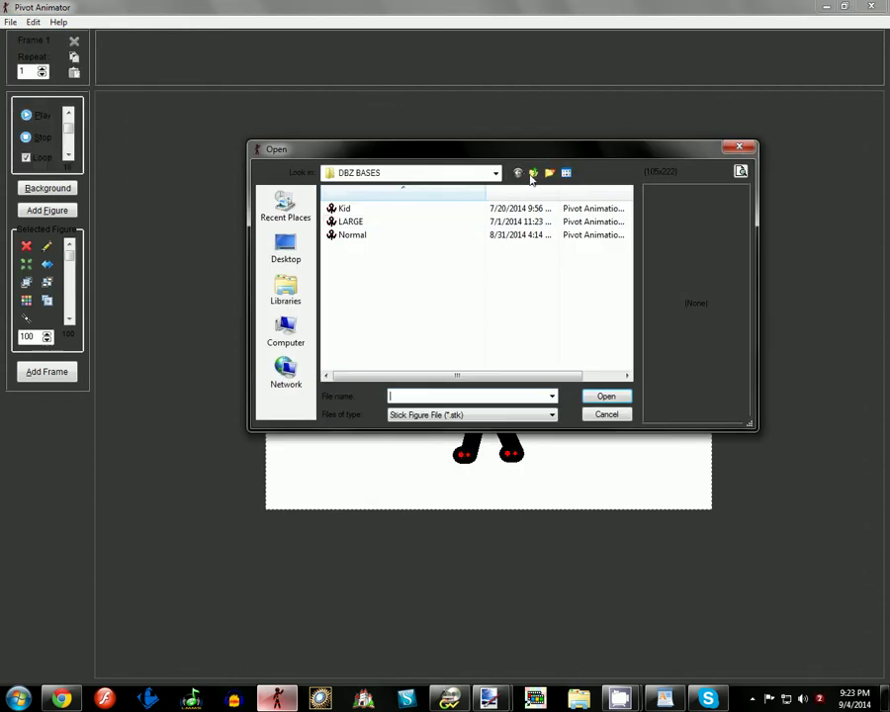
{"action": "left_click", "coordinate": [532, 173]}
{"action": "left_click", "coordinate": [532, 174]}
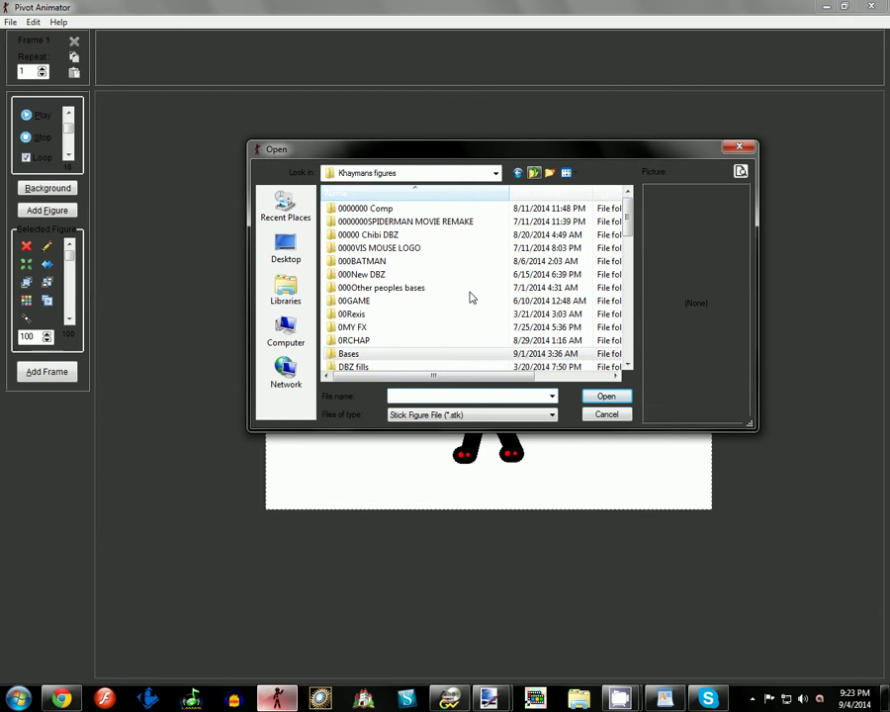
{"action": "scroll", "coordinate": [364, 316], "scroll_direction": "down", "scroll_amount": 1}
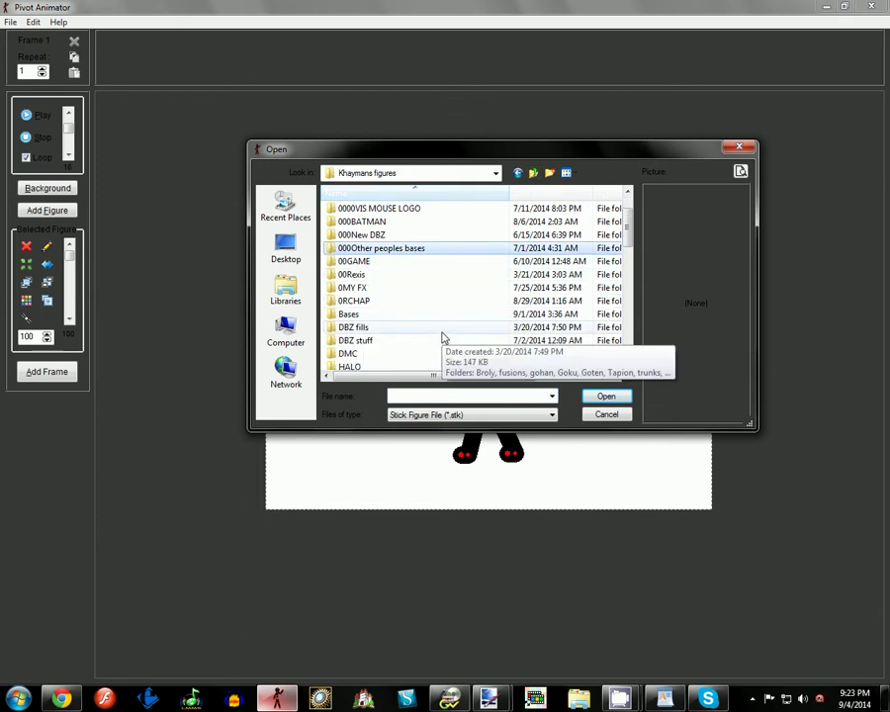
{"action": "scroll", "coordinate": [438, 327], "scroll_direction": "down", "scroll_amount": 1}
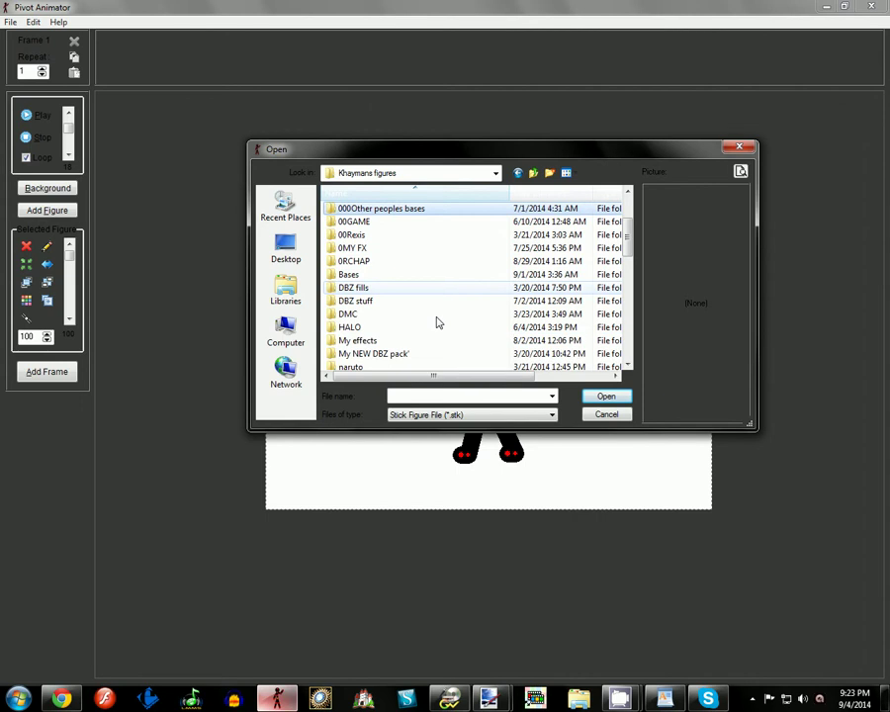
{"action": "scroll", "coordinate": [437, 322], "scroll_direction": "down", "scroll_amount": 3}
{"action": "double_click", "coordinate": [420, 354]}
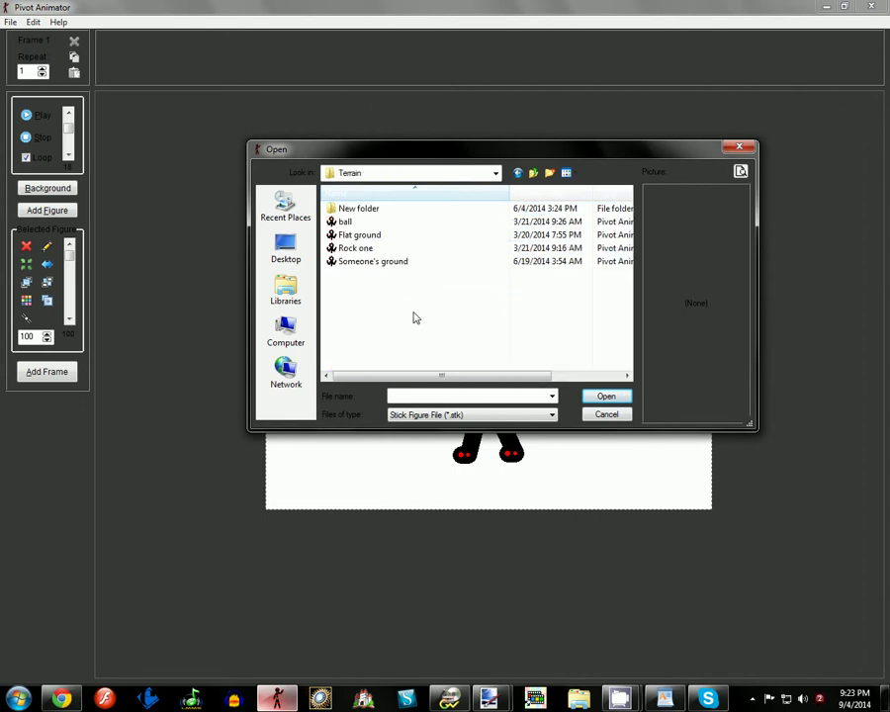
{"action": "left_click", "coordinate": [392, 223]}
{"action": "double_click", "coordinate": [391, 234]}
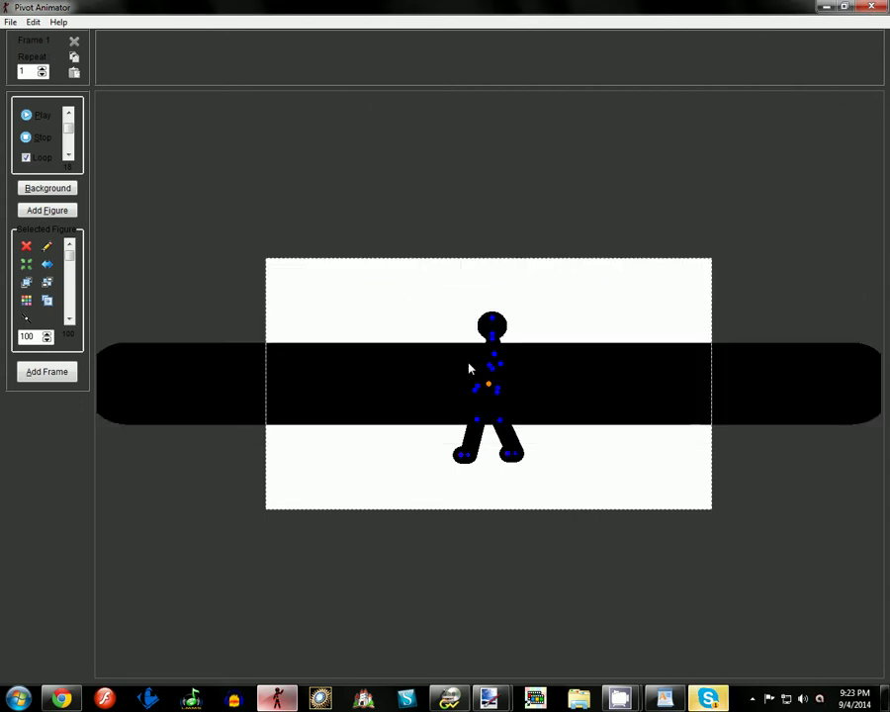
Move the flat ground beneath the stick figure's feet and colour it with the dark grey custom colour
{"action": "left_click_drag", "start_coordinate": [489, 387], "coordinate": [532, 504]}
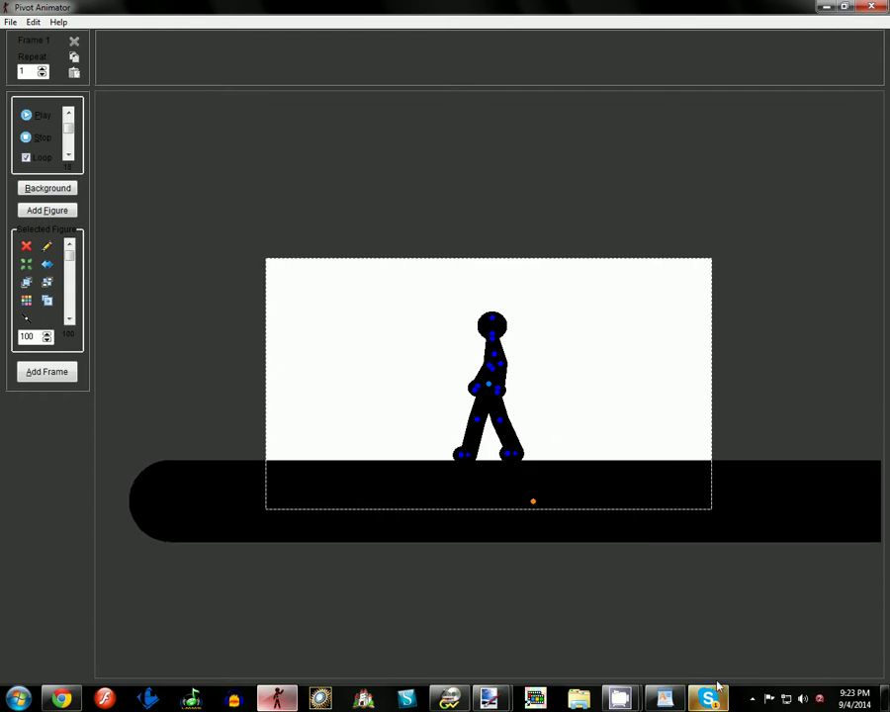
{"action": "left_click", "coordinate": [45, 280]}
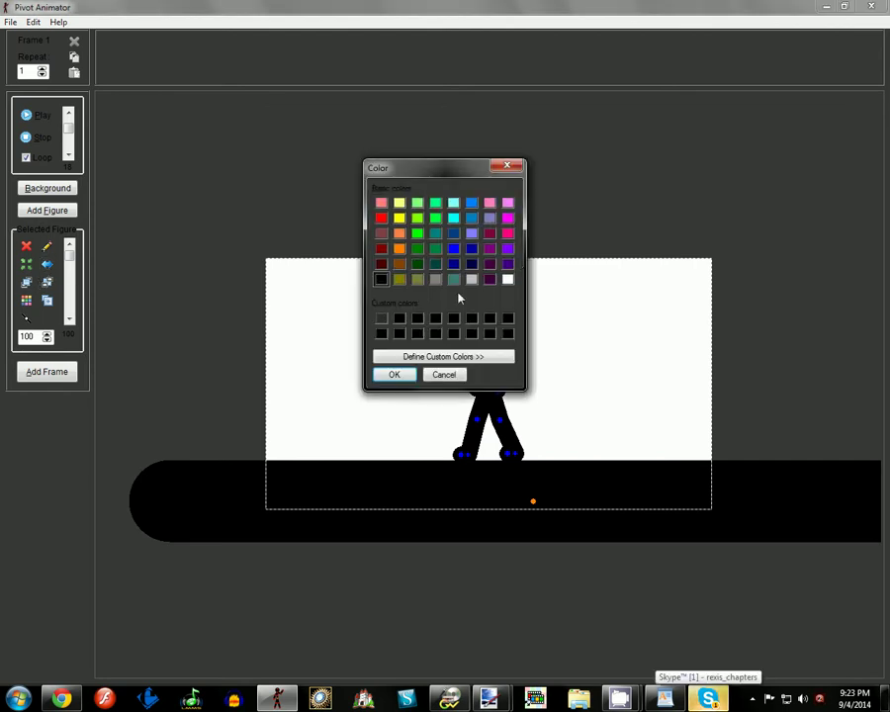
{"action": "left_click", "coordinate": [381, 317]}
{"action": "left_click", "coordinate": [396, 374]}
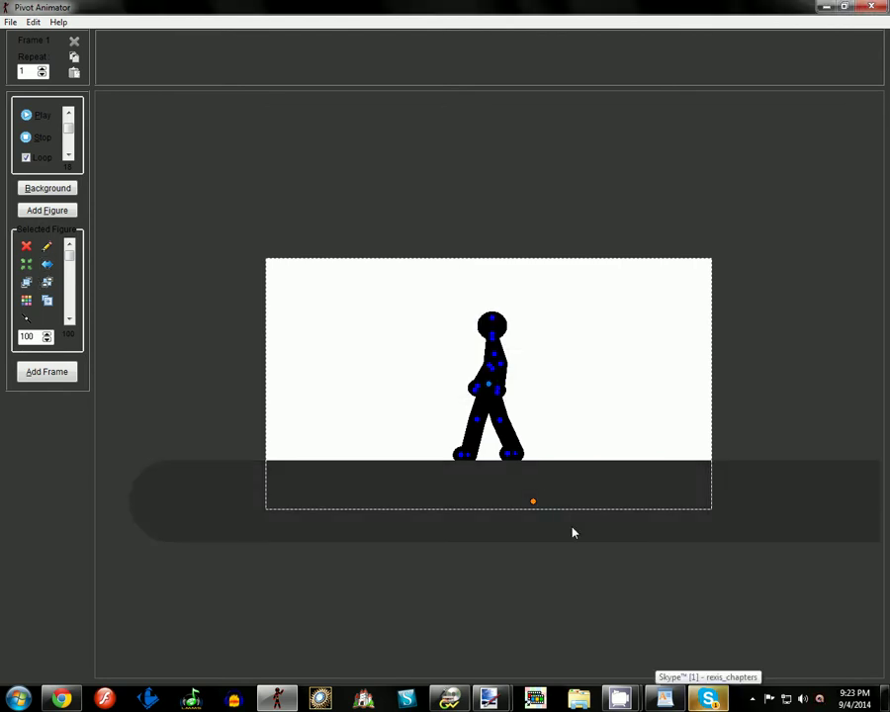
Lower the ground to the canvas's lower edge and place the flipped stick figure in front of its left part
{"action": "left_click_drag", "start_coordinate": [533, 504], "coordinate": [466, 524]}
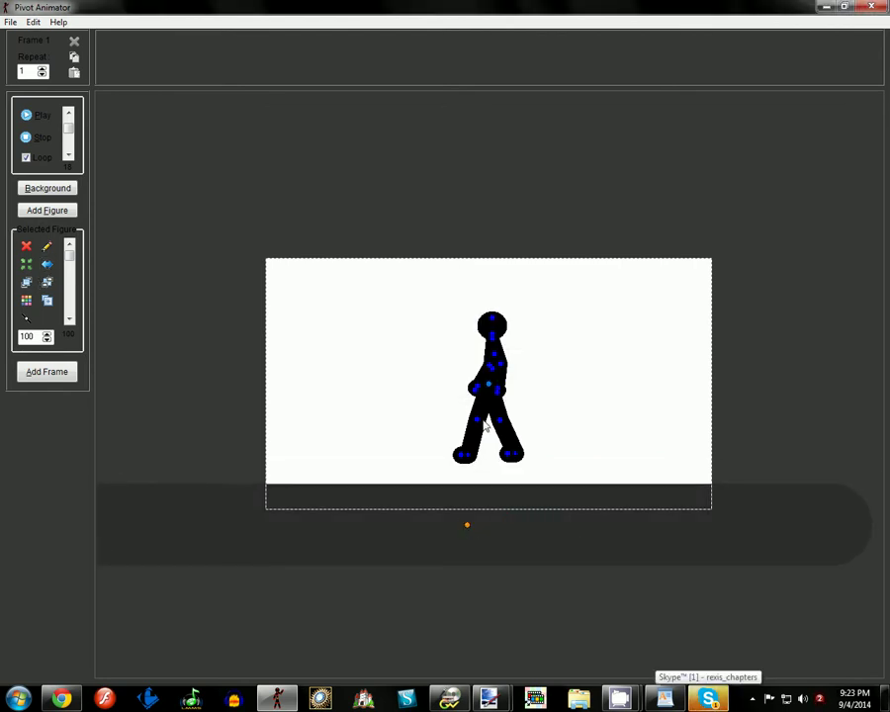
{"action": "left_click_drag", "start_coordinate": [488, 389], "coordinate": [355, 423]}
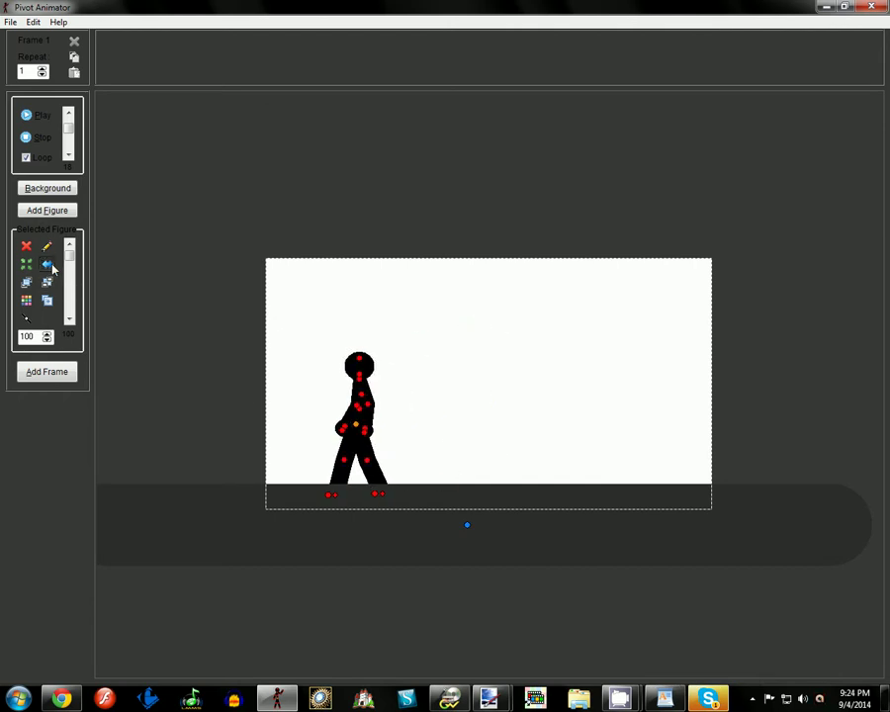
{"action": "left_click", "coordinate": [25, 282]}
{"action": "left_click", "coordinate": [27, 317]}
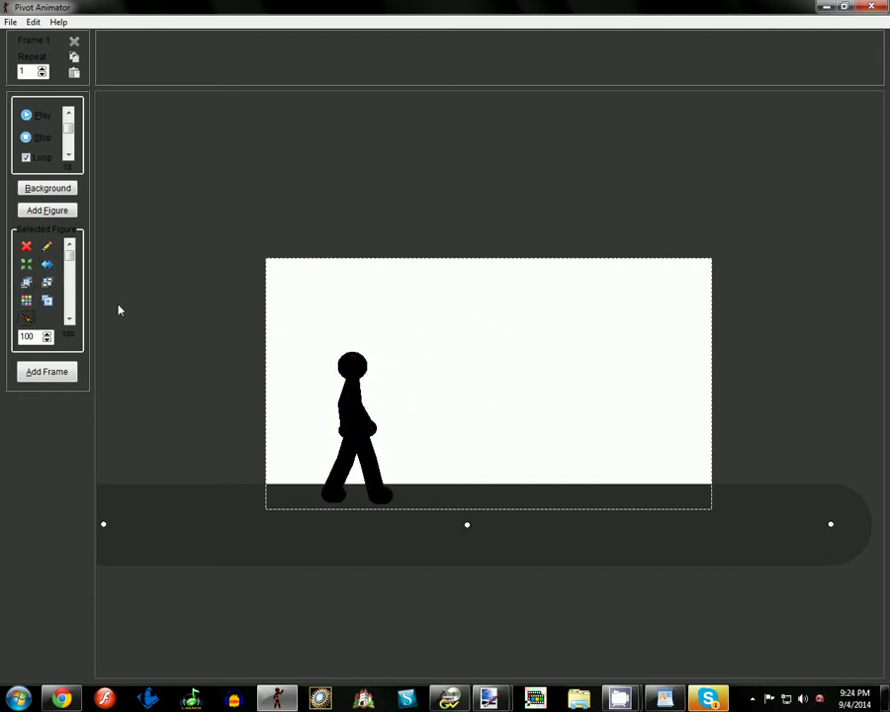
{"action": "left_click", "coordinate": [104, 527]}
{"action": "key", "text": "ctrl+z"}
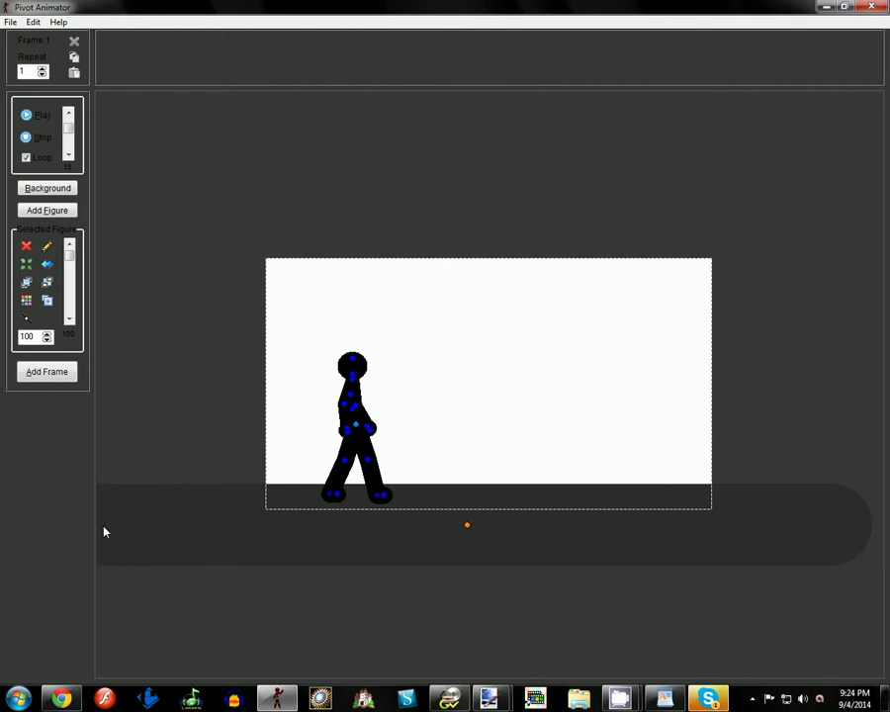
Colour the stick figure dark blue
{"action": "left_click", "coordinate": [26, 302]}
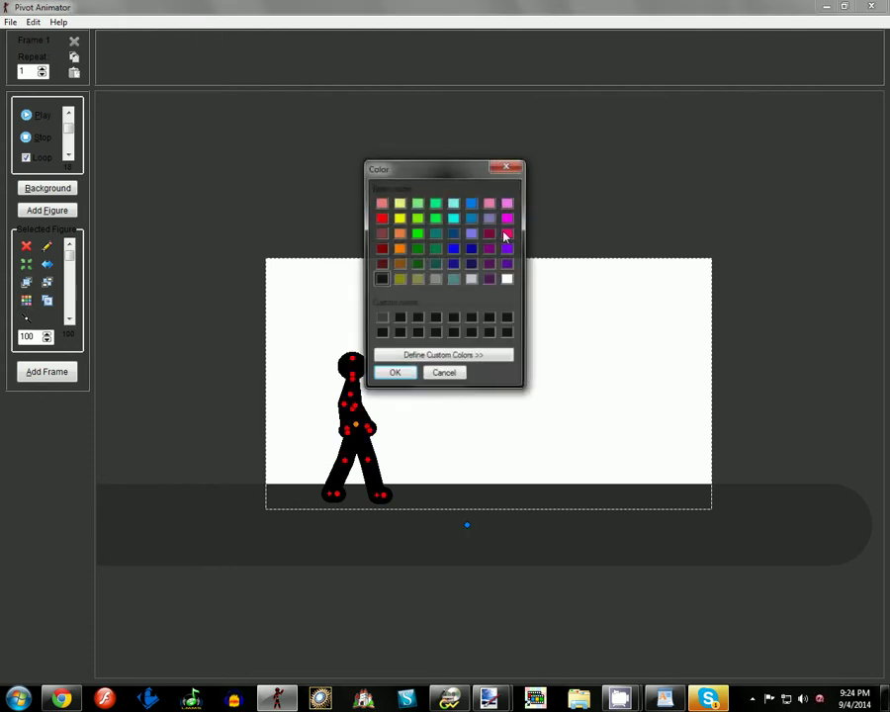
{"action": "left_click", "coordinate": [451, 235]}
{"action": "left_click", "coordinate": [395, 374]}
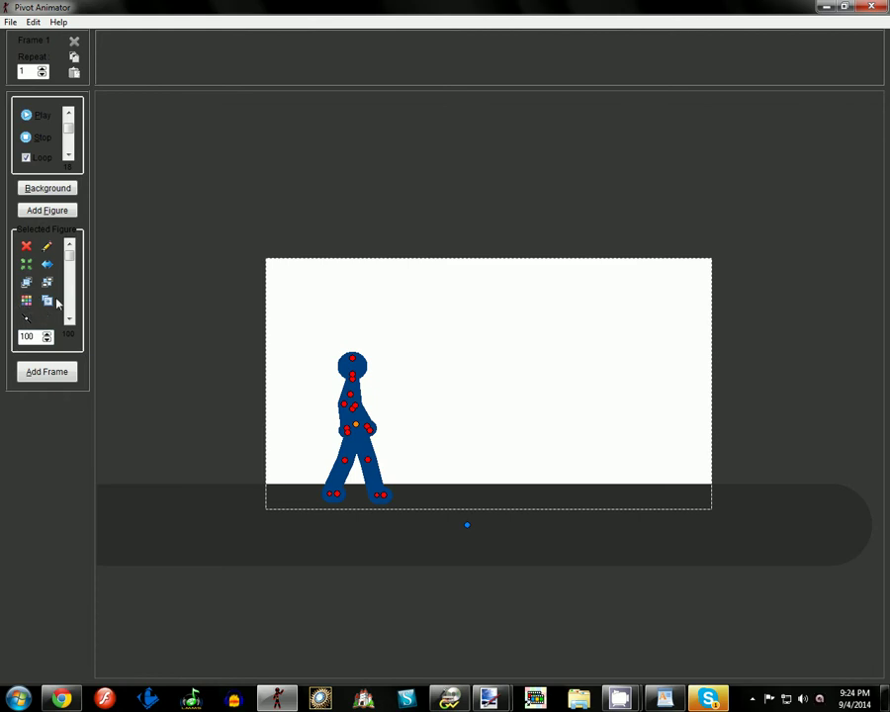
Duplicate the blue stick figure and colour the copy dark red
{"action": "left_click", "coordinate": [46, 299]}
{"action": "left_click", "coordinate": [26, 299]}
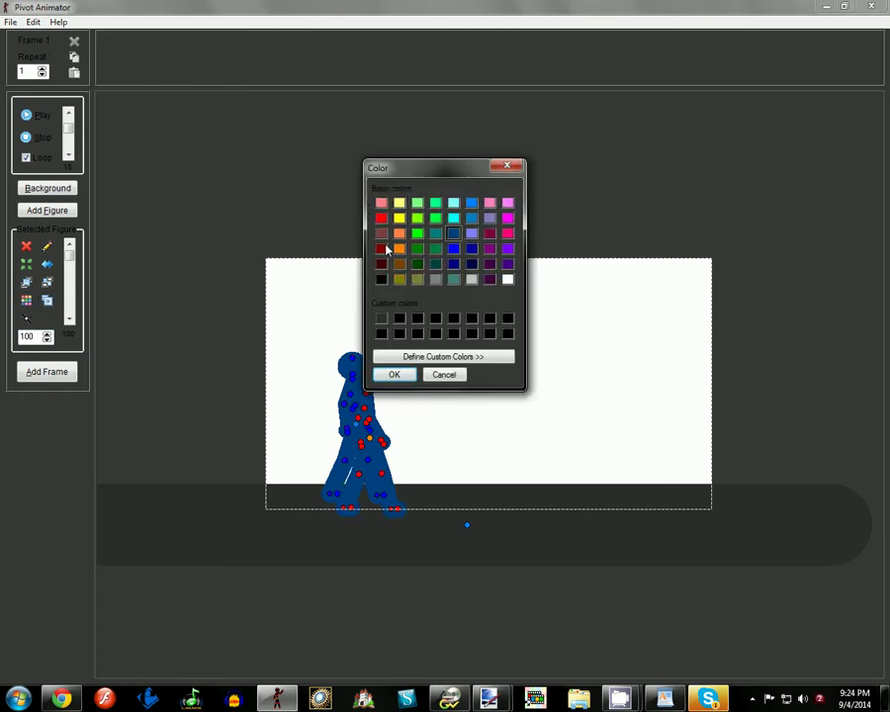
{"action": "left_click", "coordinate": [383, 250]}
{"action": "left_click", "coordinate": [398, 373]}
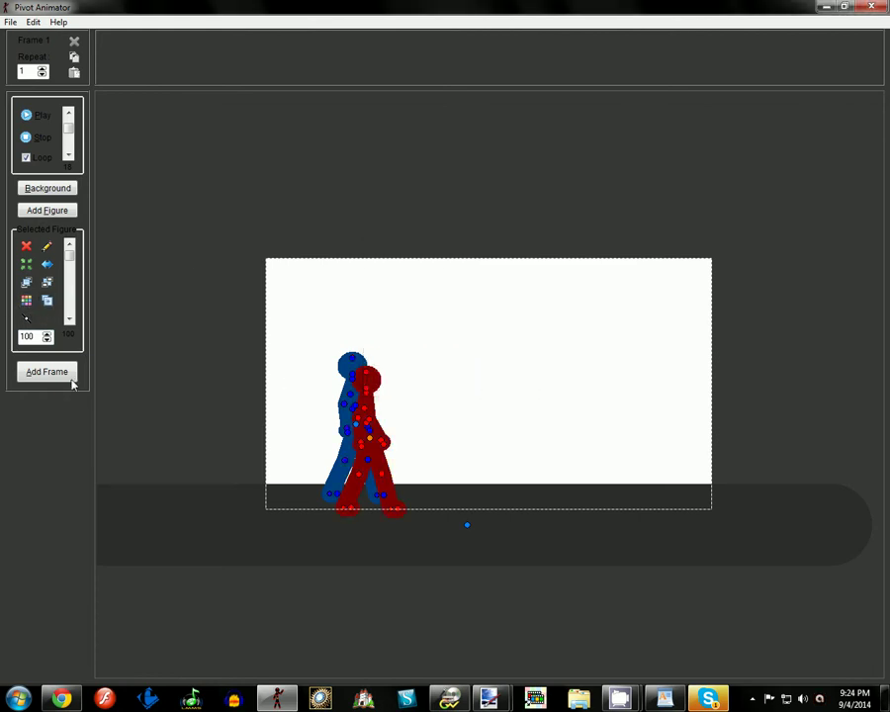
Add the first frame, then in frame 1 set the red figure apart from the blue one, flipped to face it
{"action": "left_click", "coordinate": [46, 372]}
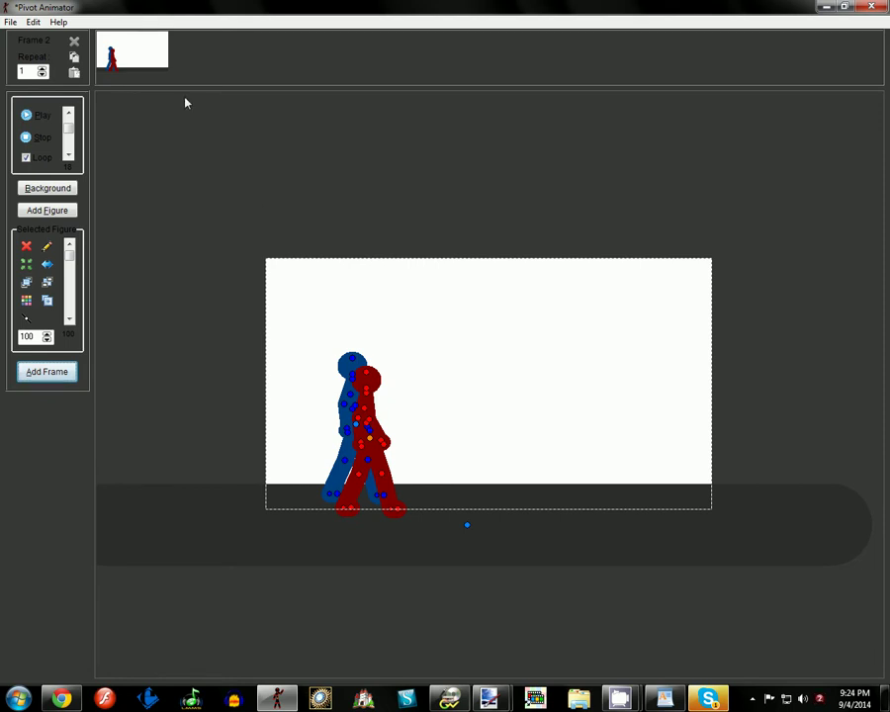
{"action": "left_click", "coordinate": [112, 46]}
{"action": "left_click_drag", "start_coordinate": [379, 440], "coordinate": [560, 433]}
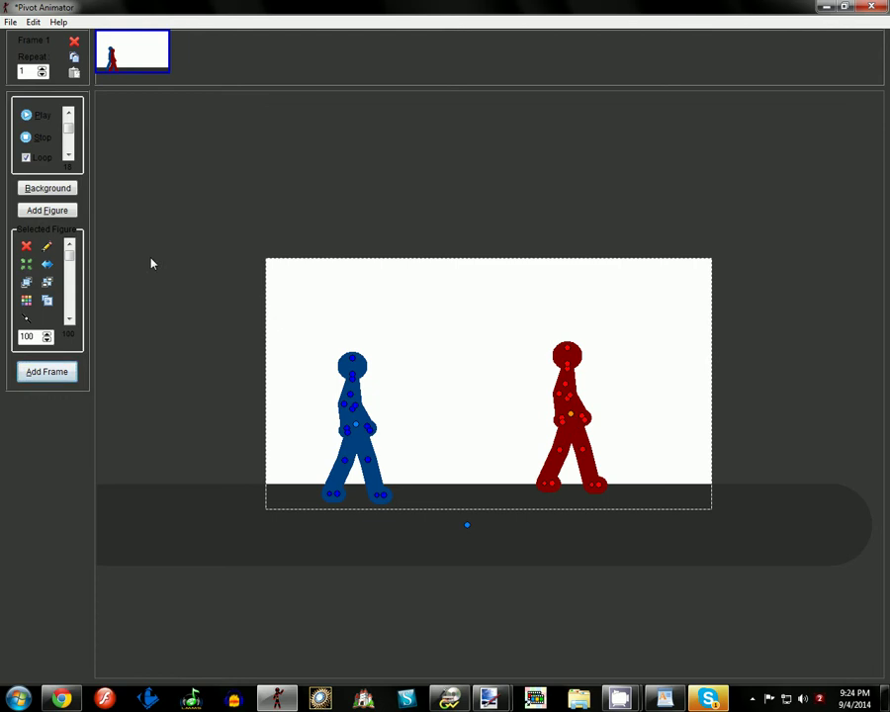
{"action": "left_click", "coordinate": [42, 264]}
{"action": "left_click_drag", "start_coordinate": [571, 413], "coordinate": [505, 408]}
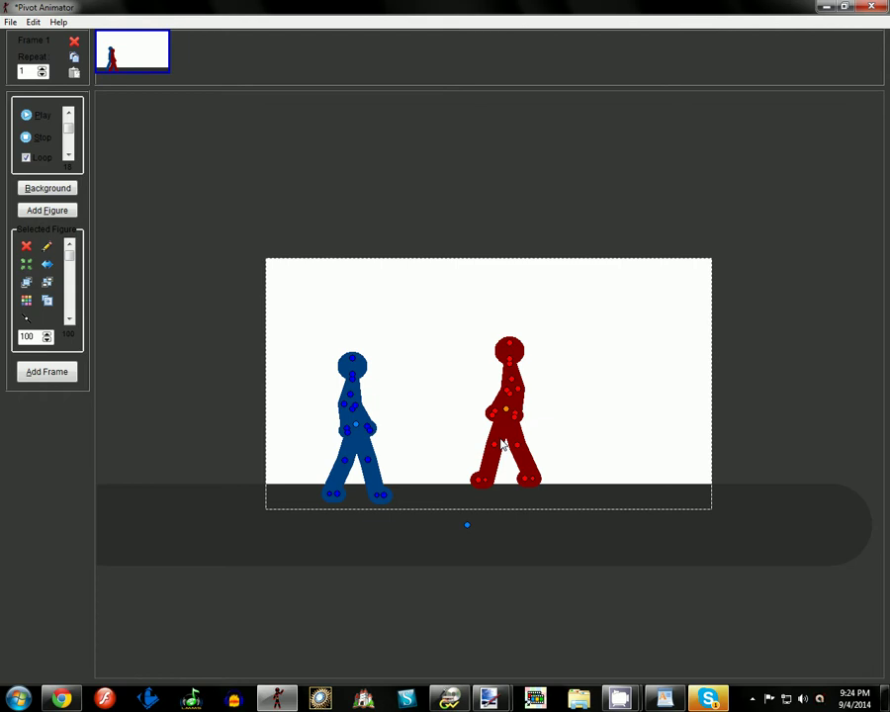
Pose the red figure standing upright with its legs together and its arms at its sides
{"action": "left_click_drag", "start_coordinate": [494, 445], "coordinate": [503, 472]}
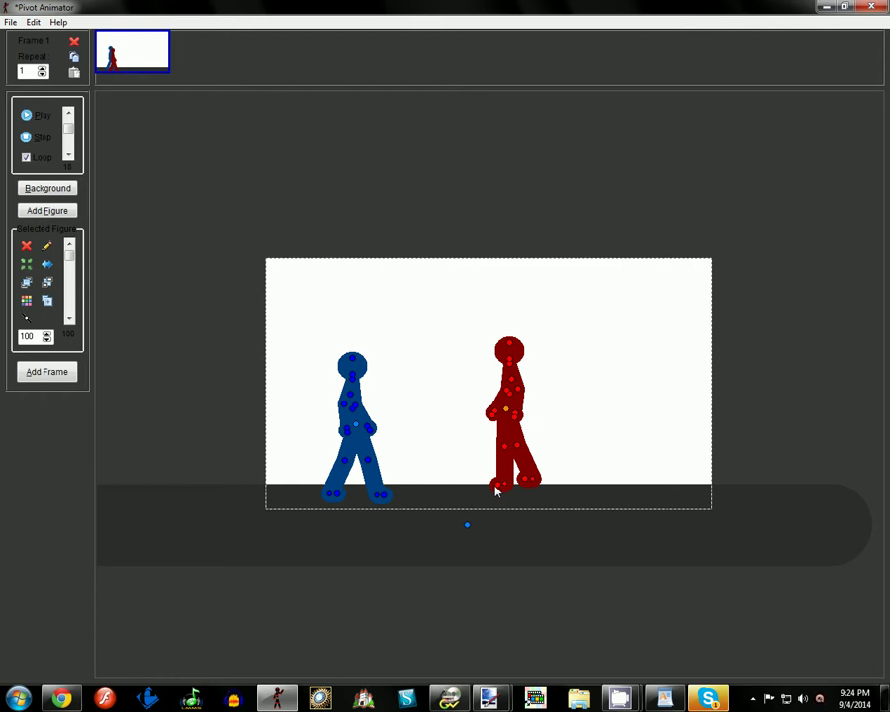
{"action": "mouse_move", "coordinate": [533, 478]}
{"action": "left_mouse_down"}
{"action": "mouse_move", "coordinate": [524, 482]}
{"action": "mouse_move", "coordinate": [531, 480]}
{"action": "mouse_move", "coordinate": [514, 448]}
{"action": "mouse_move", "coordinate": [517, 473]}
{"action": "left_mouse_up"}
{"action": "mouse_move", "coordinate": [515, 405]}
{"action": "left_mouse_down"}
{"action": "mouse_move", "coordinate": [507, 365]}
{"action": "mouse_move", "coordinate": [512, 411]}
{"action": "mouse_move", "coordinate": [504, 403]}
{"action": "mouse_move", "coordinate": [504, 423]}
{"action": "left_mouse_up"}
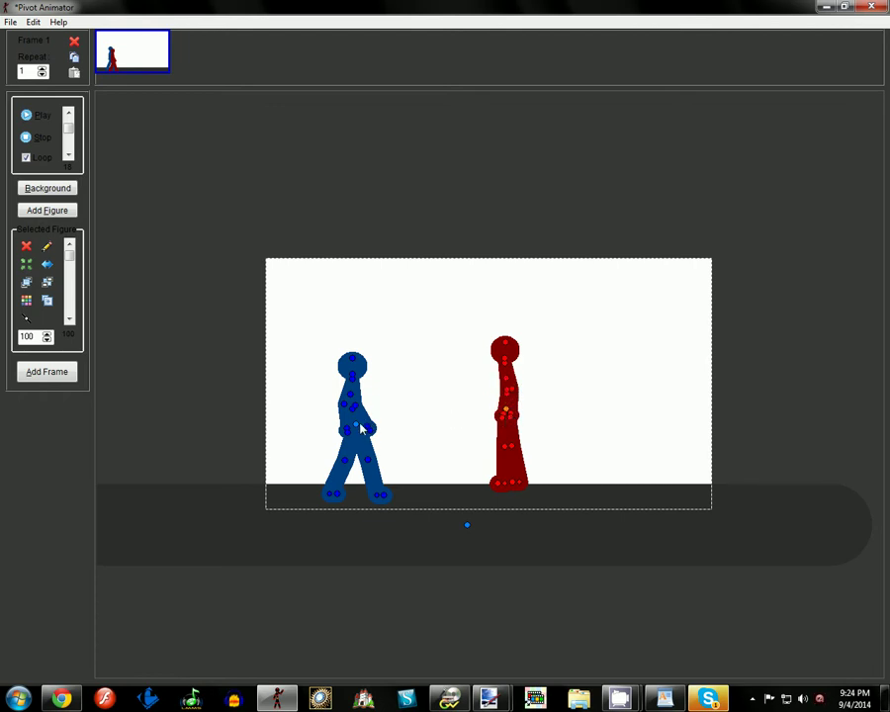
Bring the blue figure up to the red one in a narrower stance with its torso straightened, and add the frame
{"action": "left_click_drag", "start_coordinate": [363, 427], "coordinate": [354, 483]}
{"action": "left_click_drag", "start_coordinate": [373, 413], "coordinate": [442, 410]}
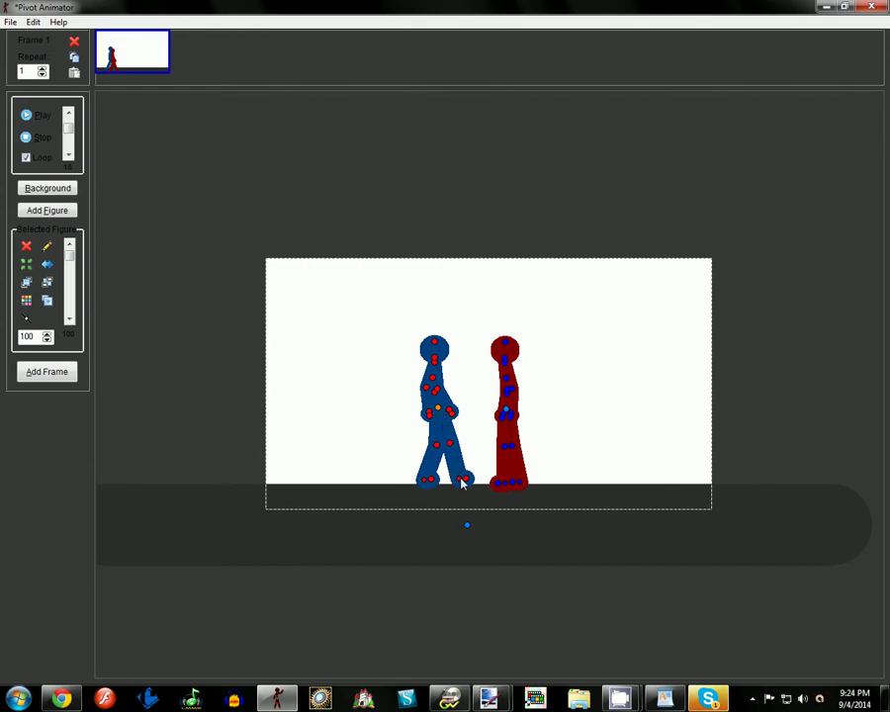
{"action": "mouse_move", "coordinate": [462, 482]}
{"action": "left_mouse_down"}
{"action": "mouse_move", "coordinate": [431, 483]}
{"action": "mouse_move", "coordinate": [445, 486]}
{"action": "left_mouse_up"}
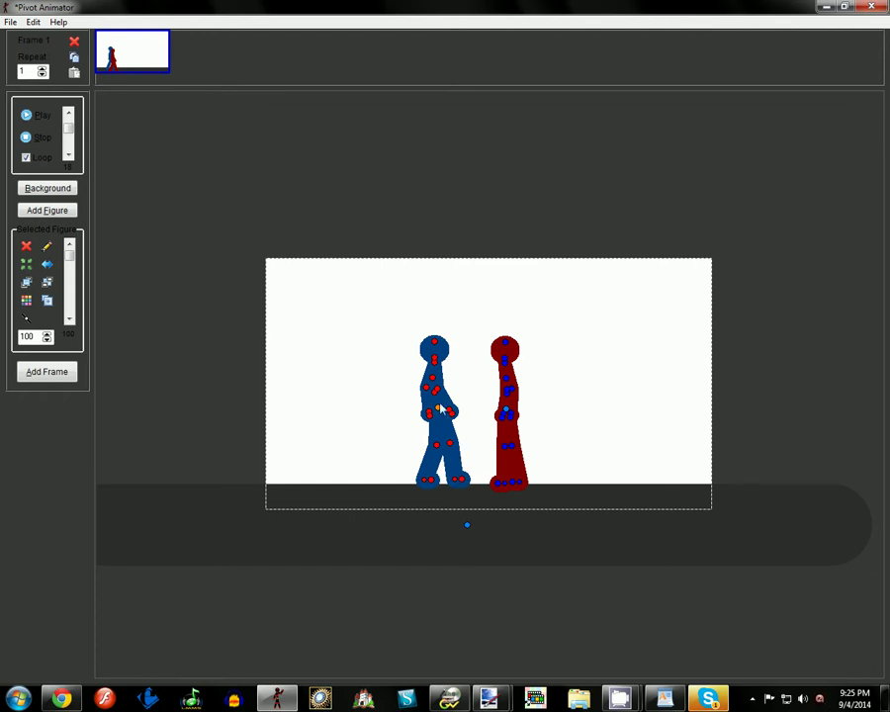
{"action": "mouse_move", "coordinate": [439, 397]}
{"action": "left_mouse_down"}
{"action": "mouse_move", "coordinate": [439, 386]}
{"action": "mouse_move", "coordinate": [419, 397]}
{"action": "mouse_move", "coordinate": [429, 409]}
{"action": "mouse_move", "coordinate": [432, 392]}
{"action": "mouse_move", "coordinate": [438, 402]}
{"action": "left_mouse_up"}
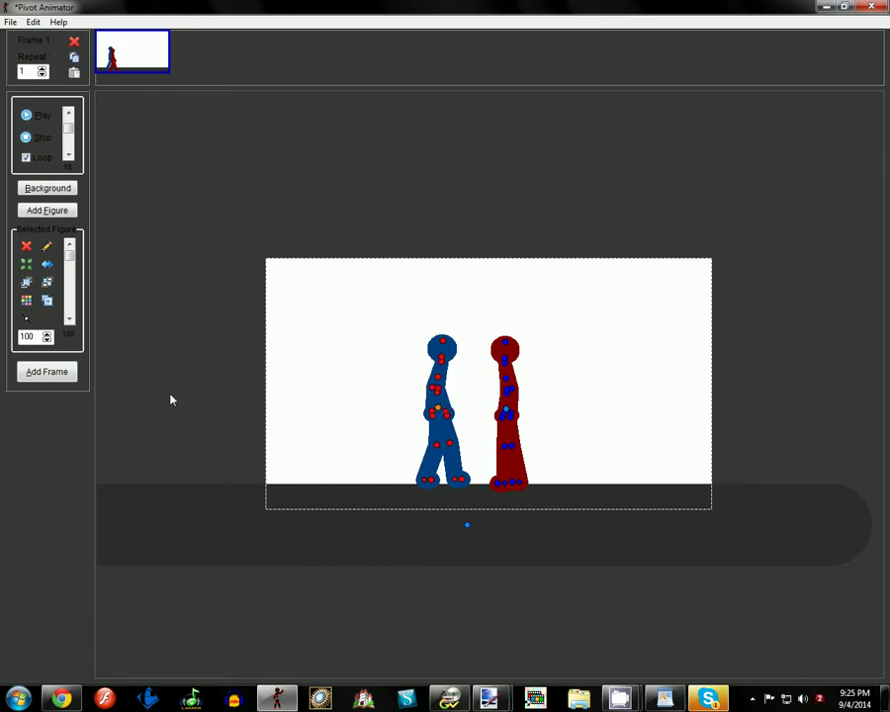
{"action": "left_click", "coordinate": [52, 374]}
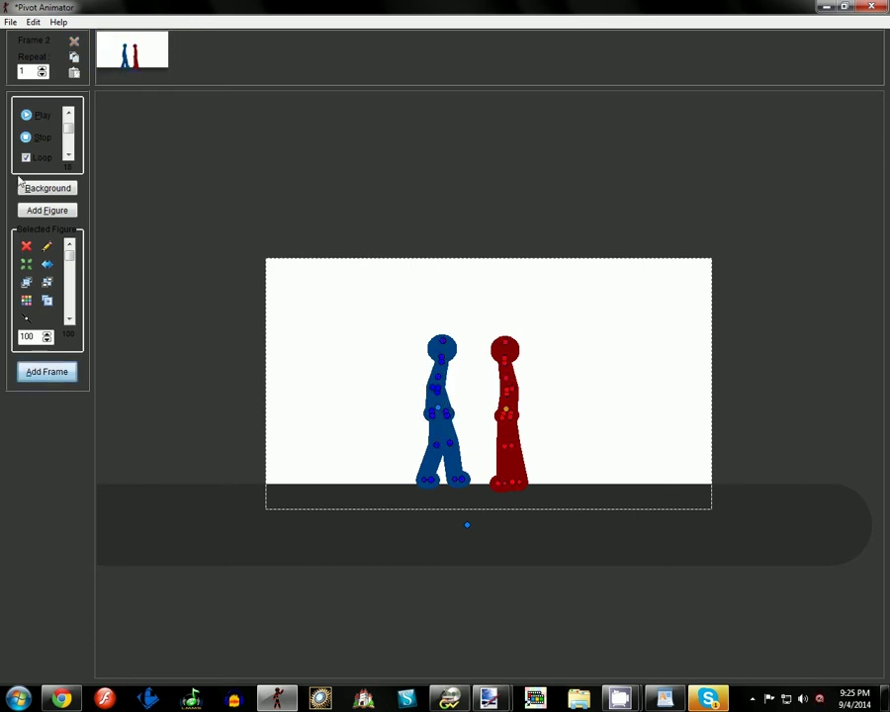
{"action": "left_click", "coordinate": [753, 699]}
{"action": "right_click", "coordinate": [730, 585]}
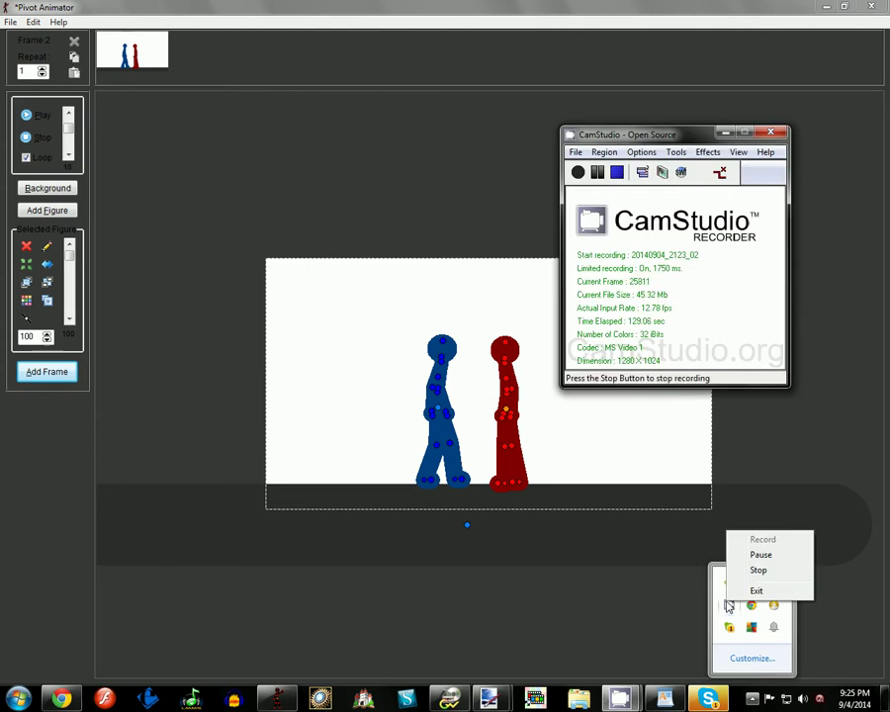
{"action": "left_click", "coordinate": [763, 558]}
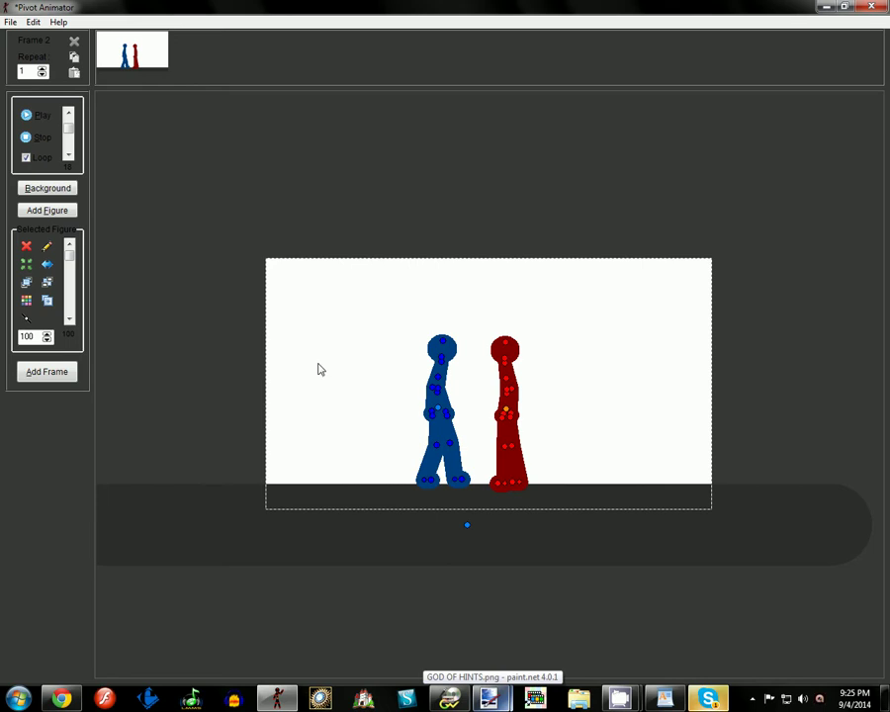
{"action": "left_click", "coordinate": [436, 414]}
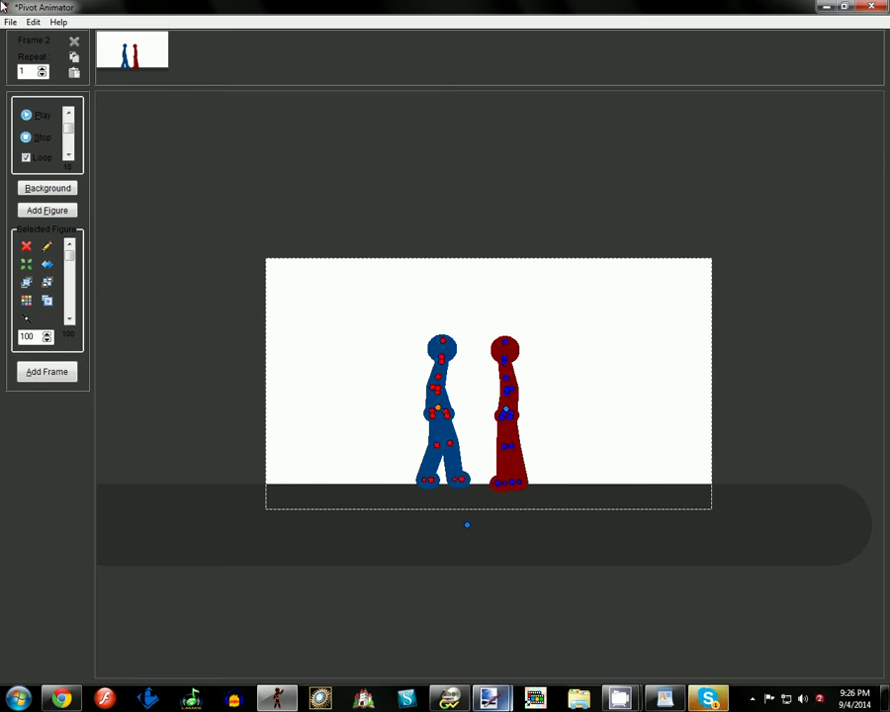
Create a named figure type from one vertical line segment, add it to the animation and place it at the blue figure's front foot
{"action": "left_click", "coordinate": [10, 22]}
{"action": "left_click", "coordinate": [43, 154]}
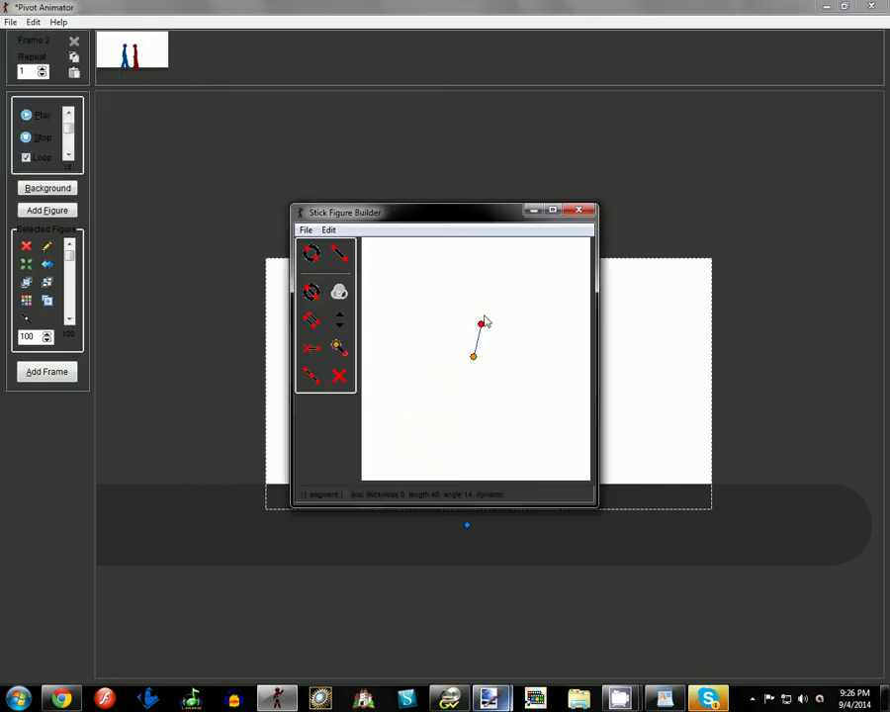
{"action": "left_click_drag", "start_coordinate": [481, 327], "coordinate": [472, 324]}
{"action": "left_click", "coordinate": [306, 229]}
{"action": "left_click", "coordinate": [284, 318]}
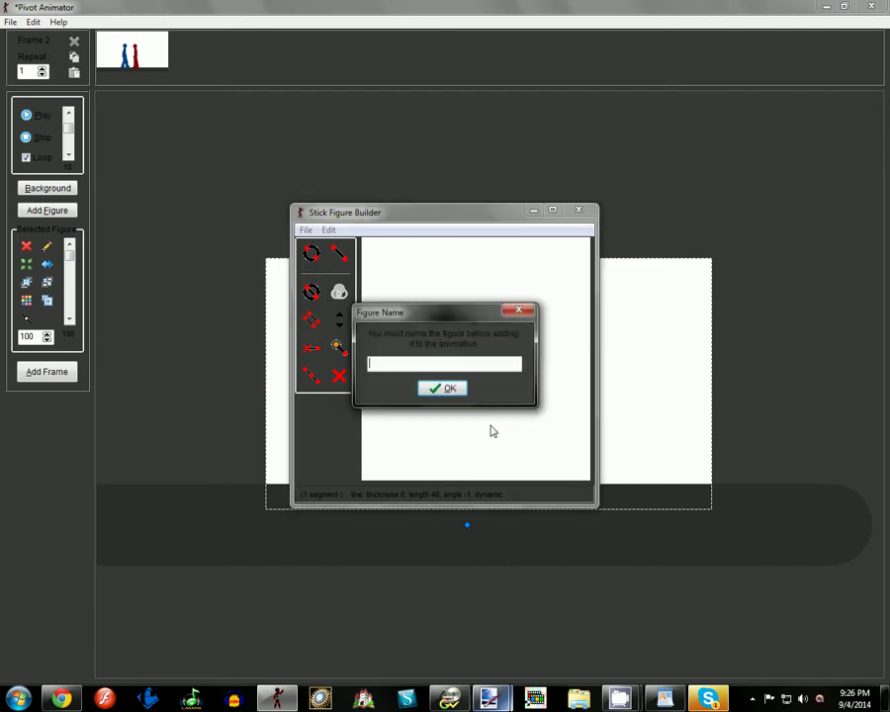
{"action": "left_click", "coordinate": [438, 389]}
{"action": "left_click_drag", "start_coordinate": [486, 393], "coordinate": [462, 481]}
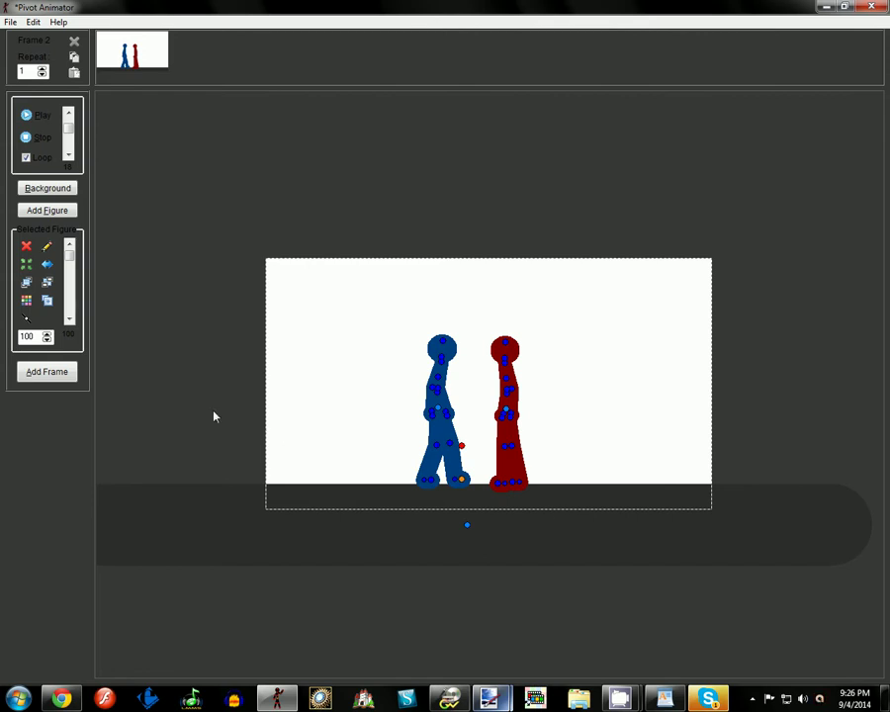
Add a frame containing the marker line and delete the first frame from the timeline
{"action": "left_click", "coordinate": [76, 378]}
{"action": "right_click", "coordinate": [125, 58]}
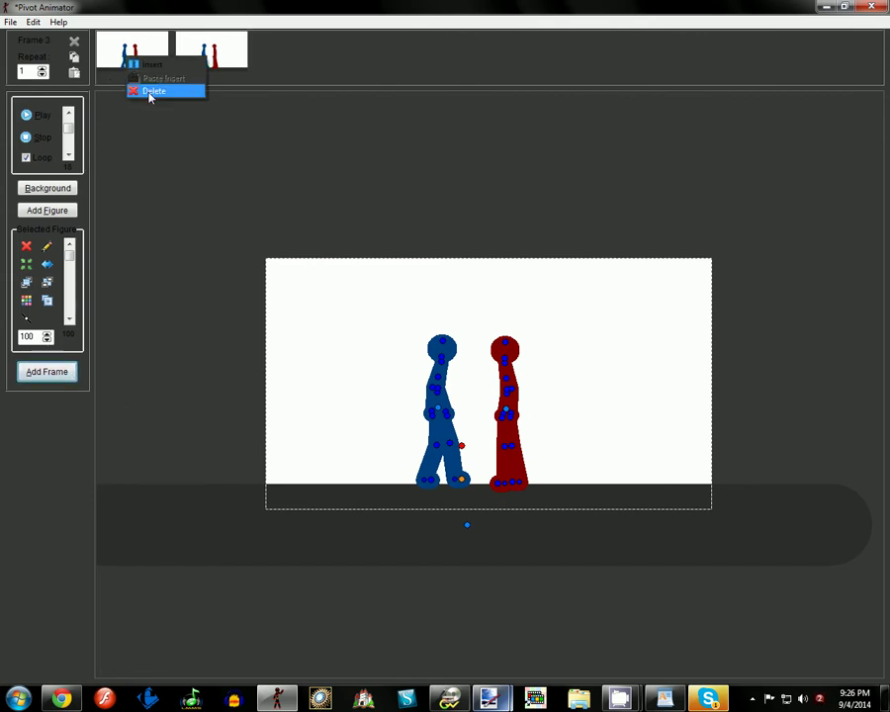
{"action": "left_click", "coordinate": [146, 89]}
{"action": "left_click", "coordinate": [457, 397]}
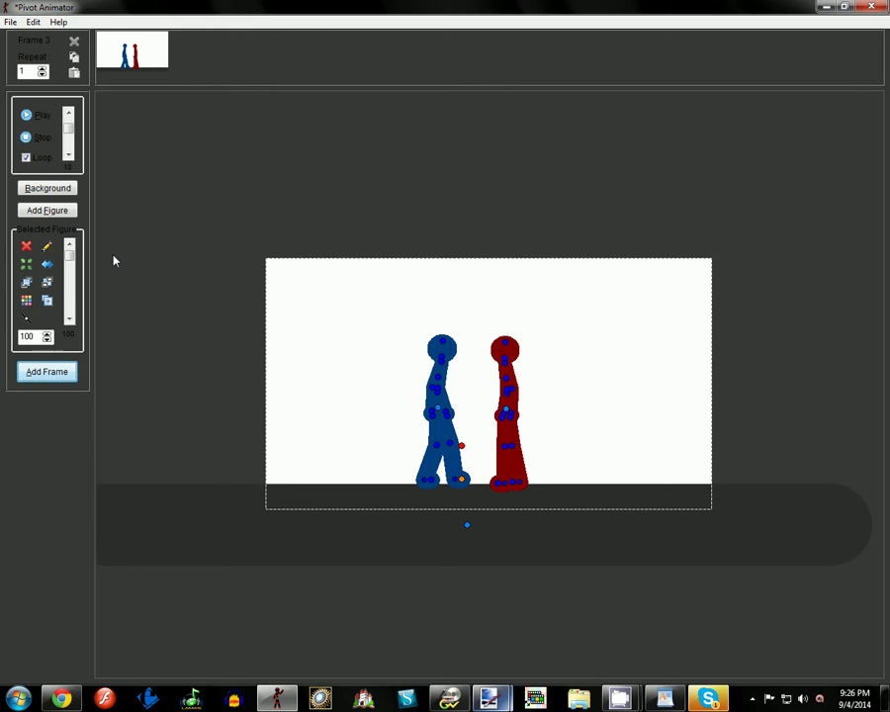
Lean the blue figure slightly forward with its rear elbow bent back, add it as frame 2 and compare it with frame 1
{"action": "left_click_drag", "start_coordinate": [438, 406], "coordinate": [455, 452]}
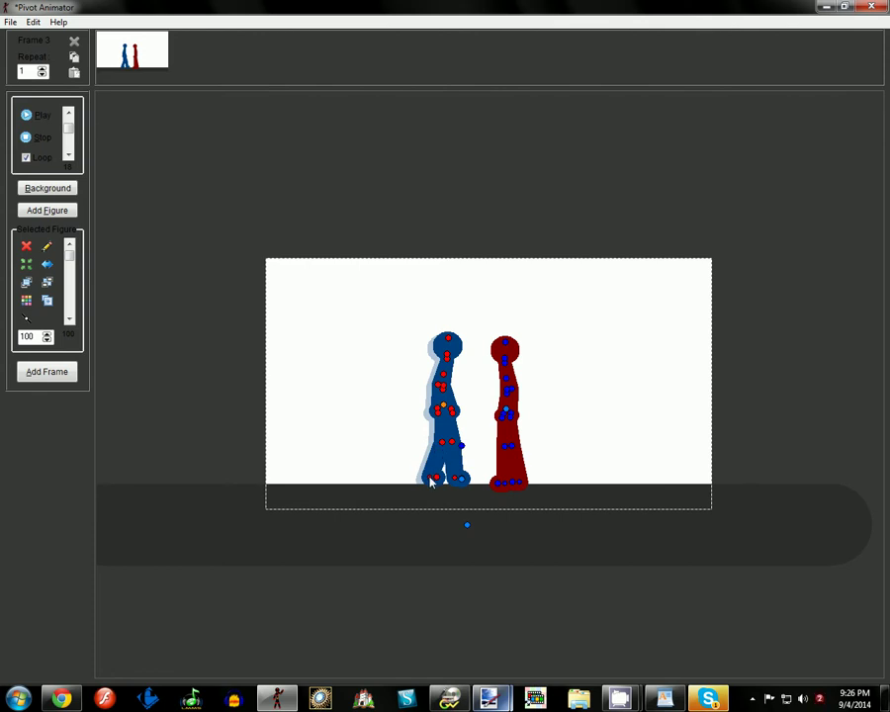
{"action": "left_click_drag", "start_coordinate": [430, 481], "coordinate": [432, 484]}
{"action": "left_click_drag", "start_coordinate": [445, 398], "coordinate": [454, 345]}
{"action": "mouse_move", "coordinate": [433, 393]}
{"action": "left_mouse_down"}
{"action": "mouse_move", "coordinate": [426, 400]}
{"action": "mouse_move", "coordinate": [442, 404]}
{"action": "mouse_move", "coordinate": [443, 388]}
{"action": "left_mouse_up"}
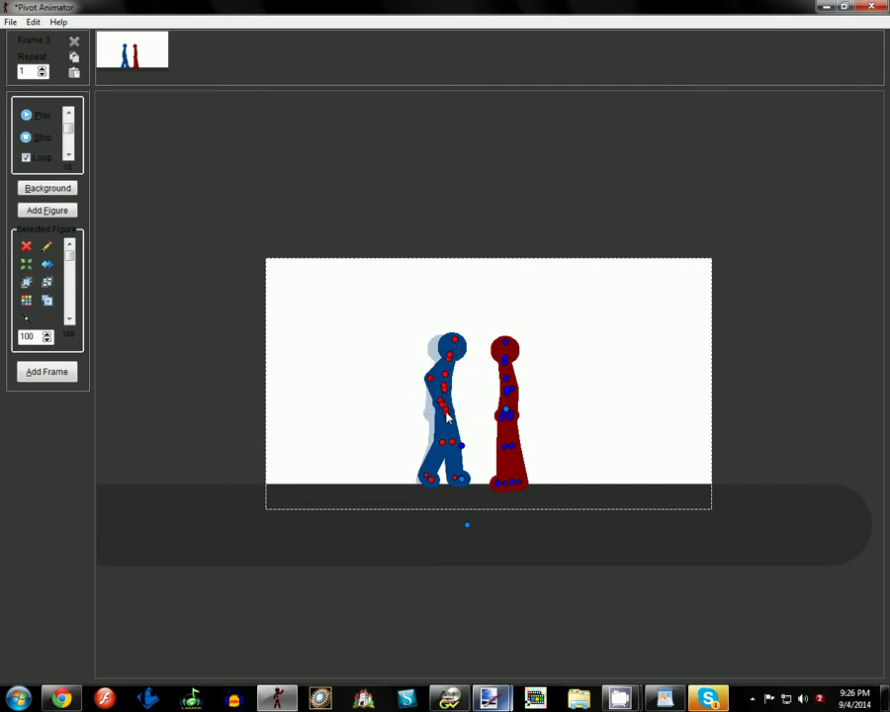
{"action": "left_click", "coordinate": [54, 375]}
{"action": "left_click", "coordinate": [133, 51]}
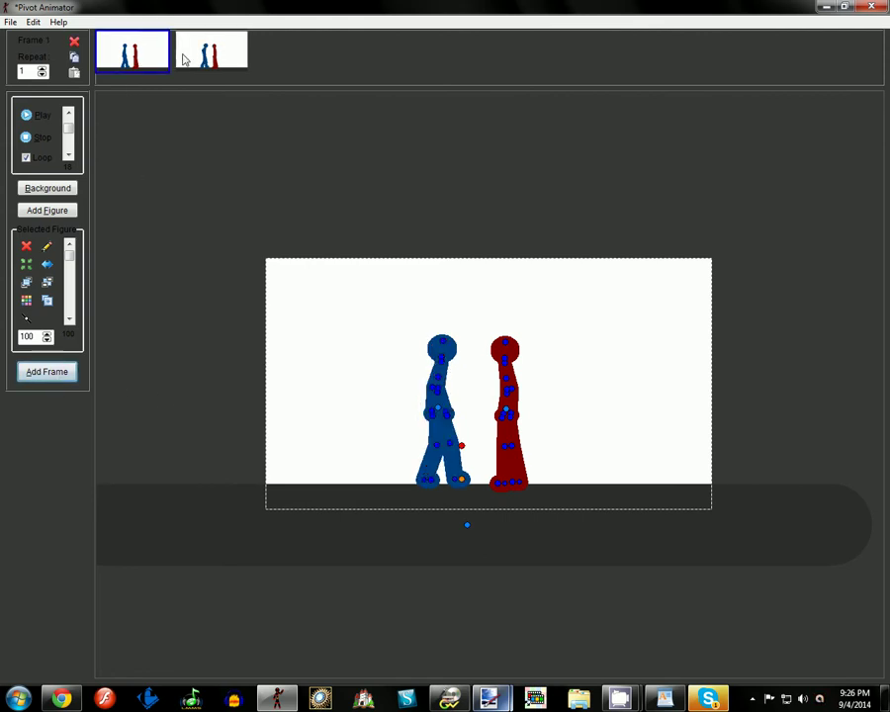
{"action": "left_click", "coordinate": [188, 55]}
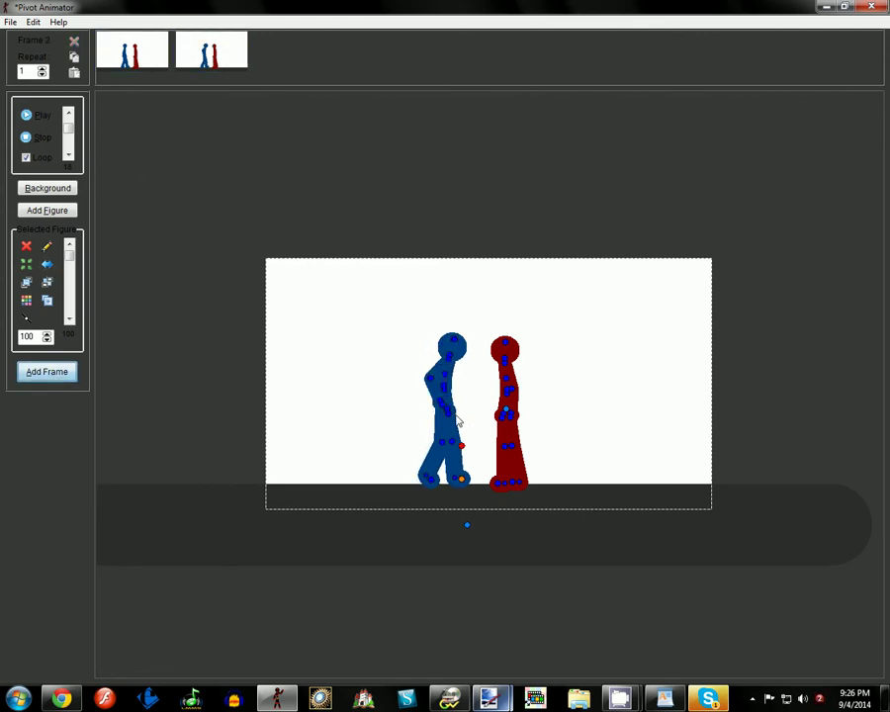
Shift the blue figure forward, raise its rear elbow to shoulder height with the other arm in front, add frame 3 and review the sequence
{"action": "left_click_drag", "start_coordinate": [444, 408], "coordinate": [460, 460]}
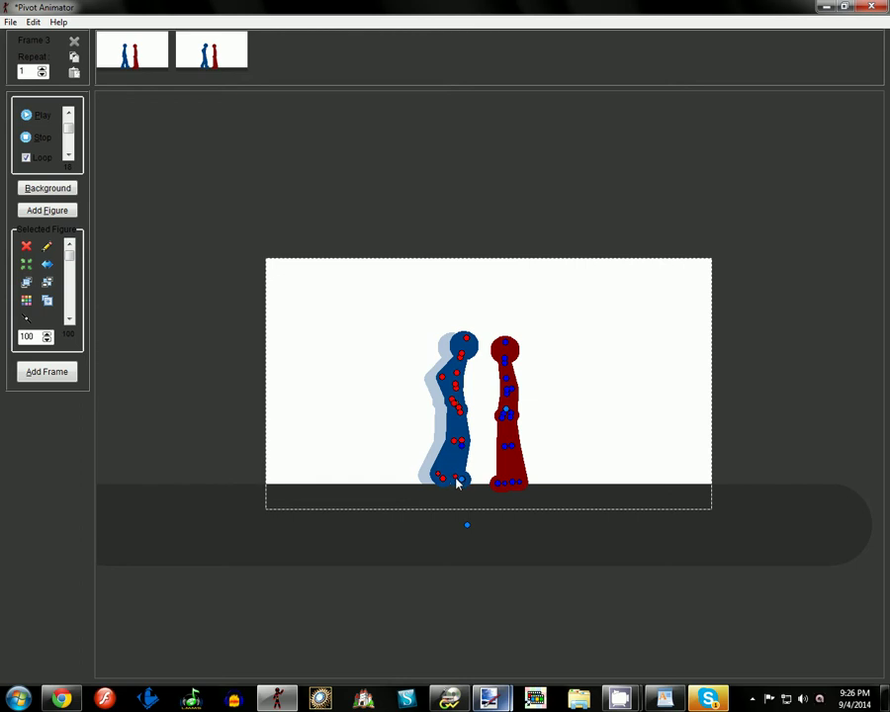
{"action": "left_click_drag", "start_coordinate": [455, 480], "coordinate": [466, 476]}
{"action": "left_click_drag", "start_coordinate": [477, 443], "coordinate": [464, 451]}
{"action": "left_click_drag", "start_coordinate": [458, 374], "coordinate": [474, 415]}
{"action": "left_click", "coordinate": [48, 372]}
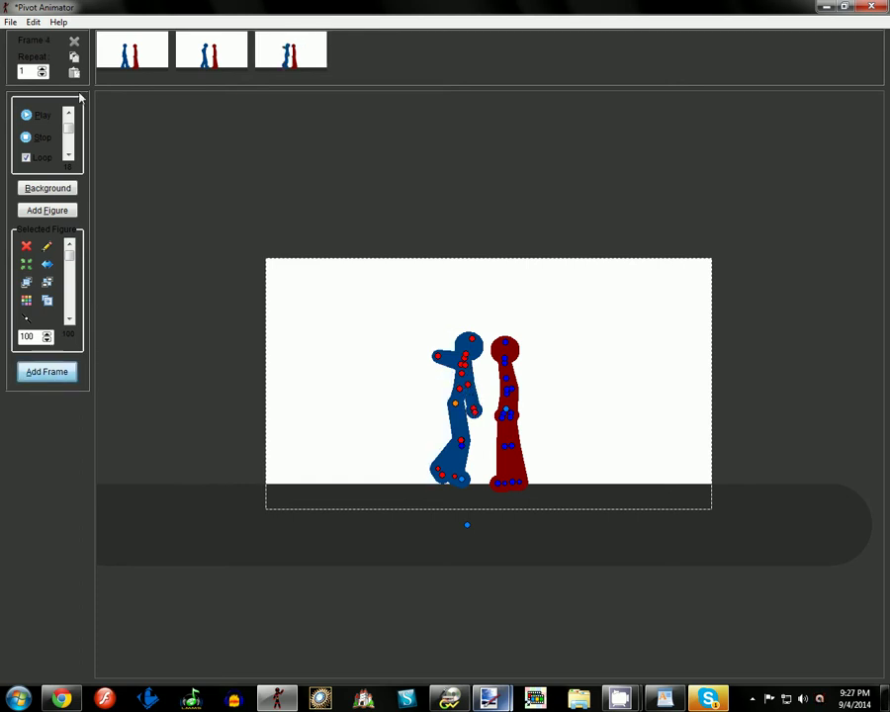
{"action": "left_click", "coordinate": [158, 54]}
{"action": "left_click", "coordinate": [220, 65]}
{"action": "left_click", "coordinate": [290, 57]}
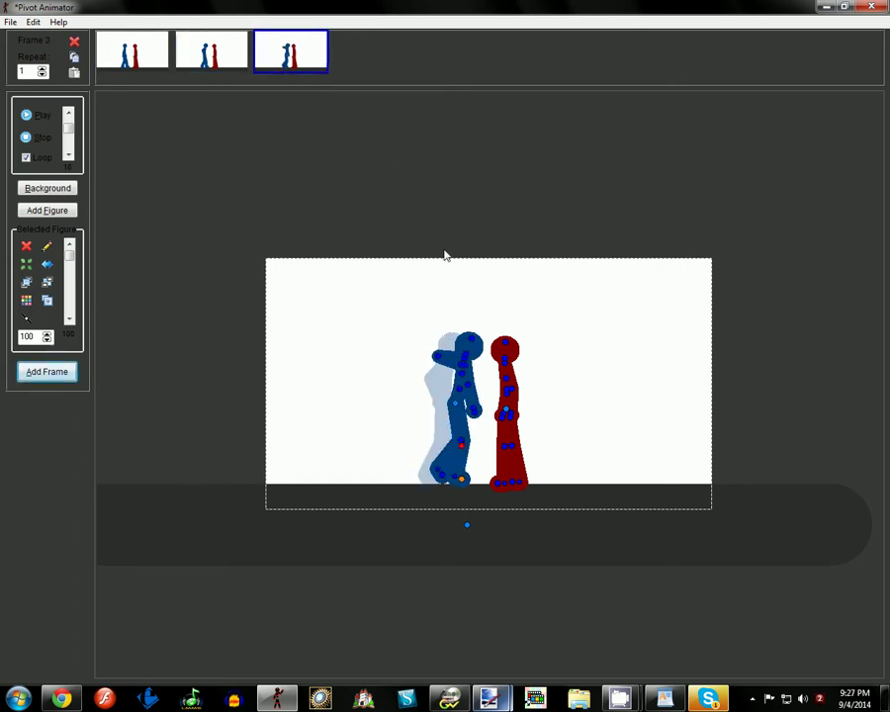
Pull the blue figure's front arm back along its torso in frame 3, update the frame and compare it with frame 2
{"action": "left_click_drag", "start_coordinate": [467, 385], "coordinate": [455, 393]}
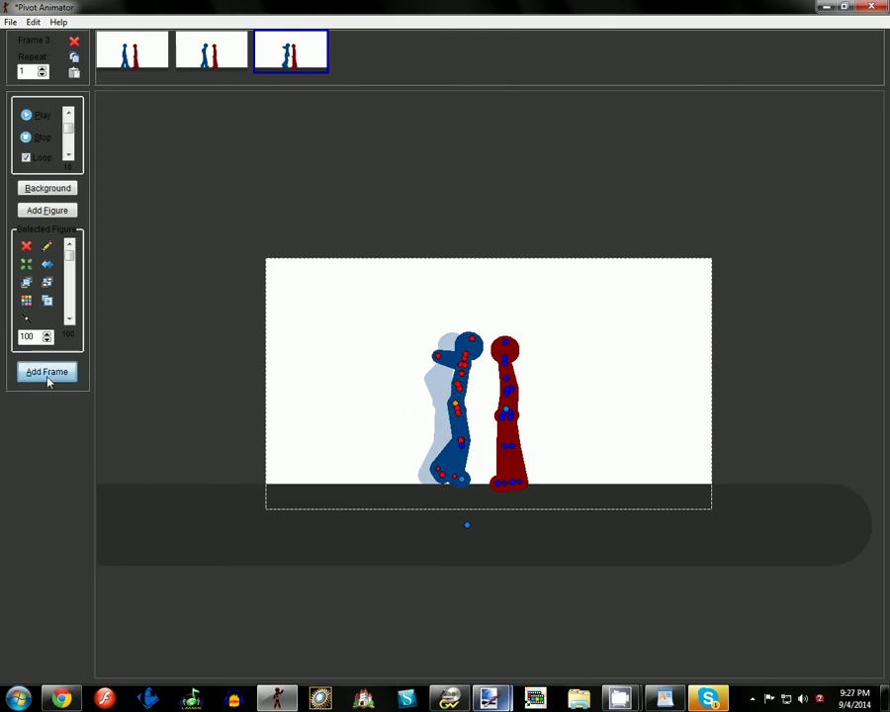
{"action": "left_click", "coordinate": [47, 378]}
{"action": "left_click", "coordinate": [211, 62]}
{"action": "left_click", "coordinate": [256, 59]}
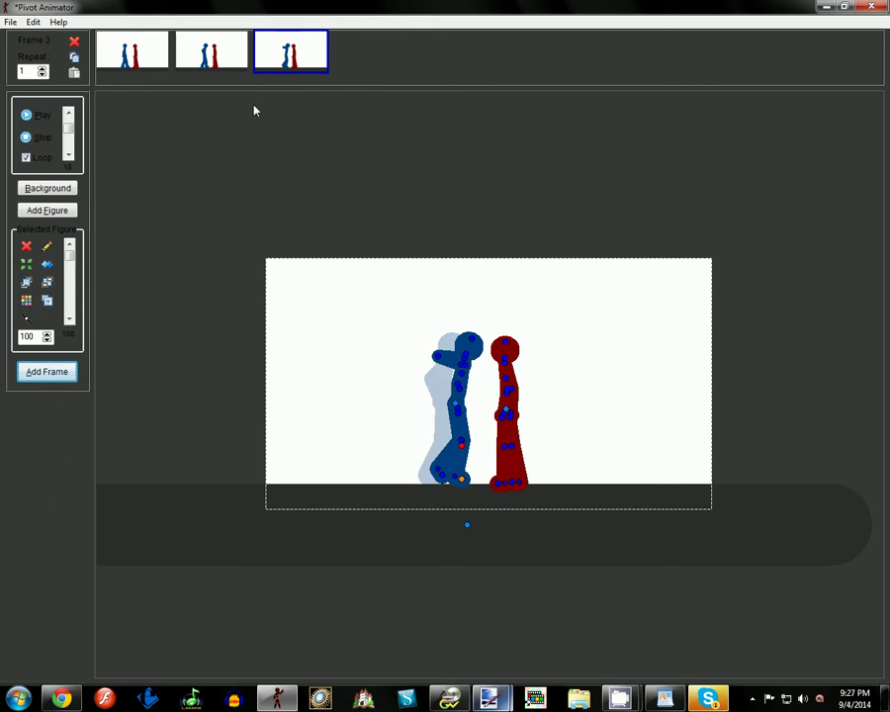
{"action": "left_click", "coordinate": [58, 371]}
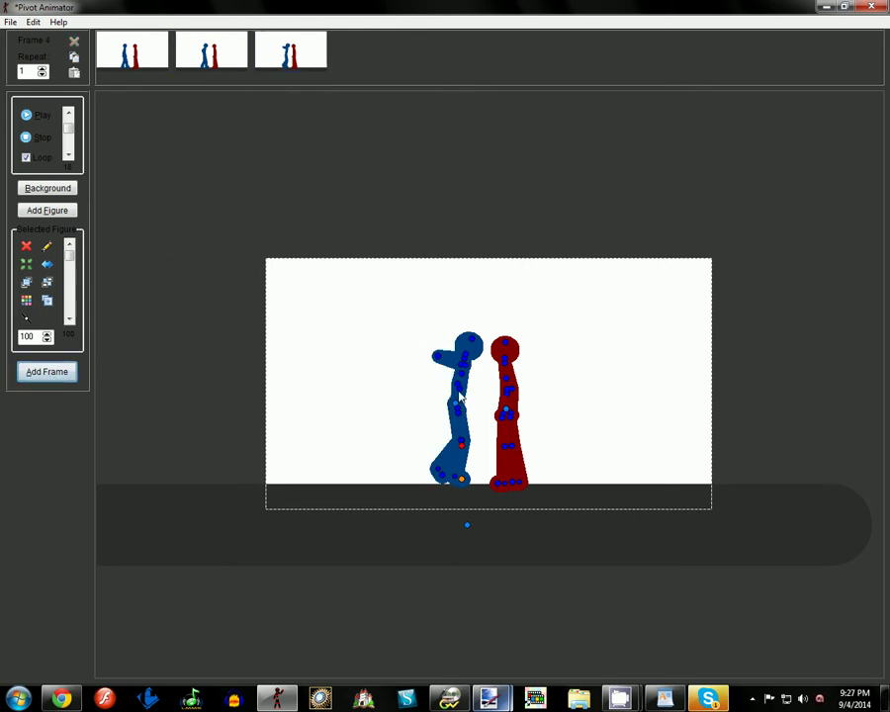
Tilt the blue figure forward against the red one with its knee bent and rear foot lifted, and add frame 4
{"action": "mouse_move", "coordinate": [457, 386]}
{"action": "left_mouse_down"}
{"action": "mouse_move", "coordinate": [449, 384]}
{"action": "mouse_move", "coordinate": [469, 369]}
{"action": "mouse_move", "coordinate": [466, 377]}
{"action": "mouse_move", "coordinate": [463, 361]}
{"action": "mouse_move", "coordinate": [445, 356]}
{"action": "mouse_move", "coordinate": [471, 359]}
{"action": "mouse_move", "coordinate": [450, 399]}
{"action": "left_mouse_up"}
{"action": "left_click_drag", "start_coordinate": [460, 447], "coordinate": [430, 458]}
{"action": "left_click_drag", "start_coordinate": [455, 403], "coordinate": [470, 405]}
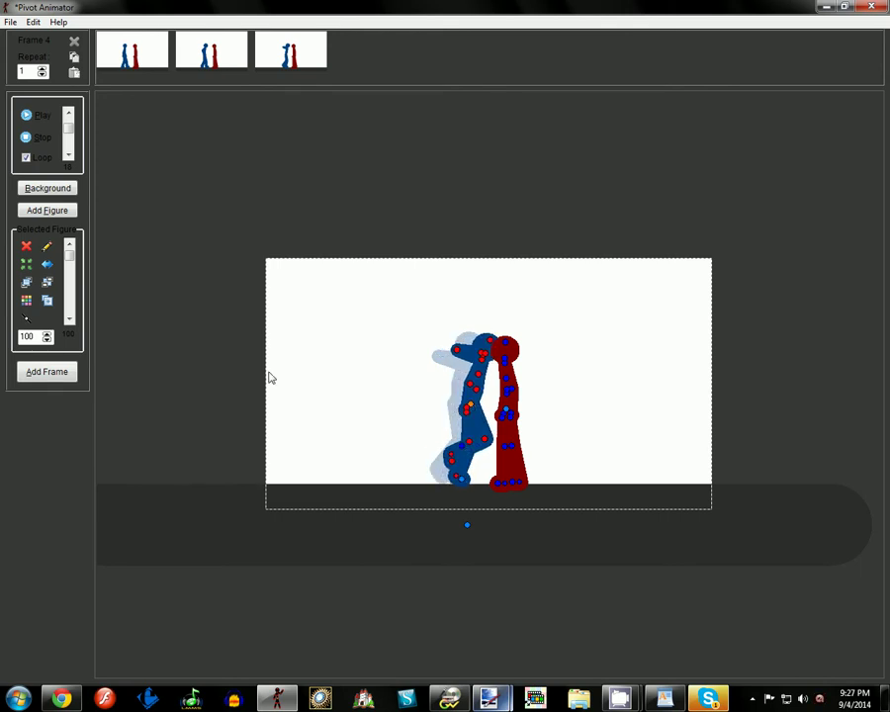
{"action": "left_click", "coordinate": [59, 367]}
{"action": "left_click", "coordinate": [216, 65]}
{"action": "left_click", "coordinate": [307, 54]}
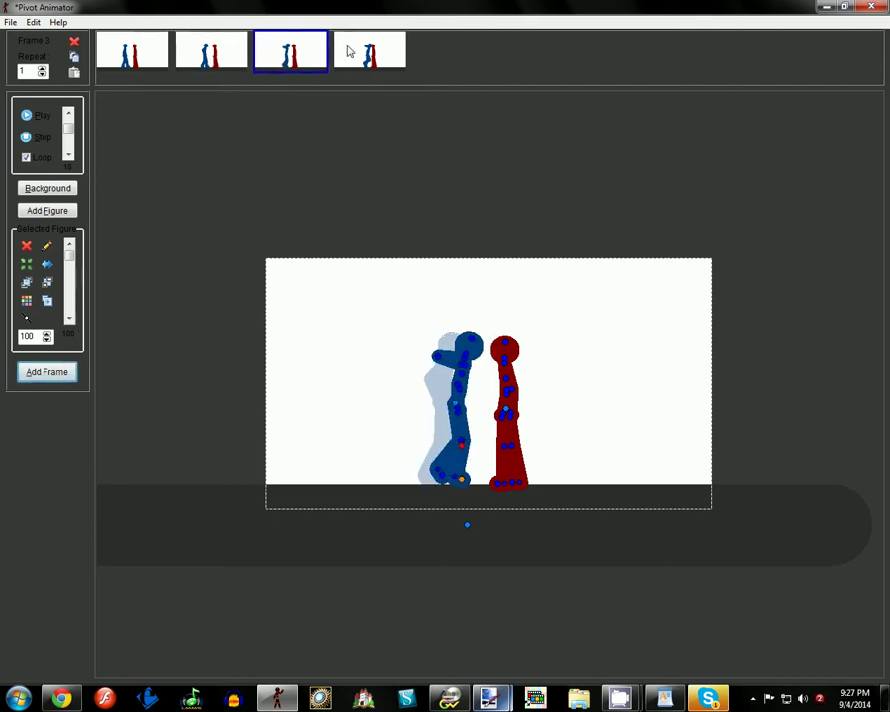
Ease the blue figure's upper body slightly back from the red figure in frame 4 and update the frame
{"action": "left_click", "coordinate": [348, 52]}
{"action": "left_click_drag", "start_coordinate": [483, 353], "coordinate": [477, 353]}
{"action": "left_click", "coordinate": [69, 380]}
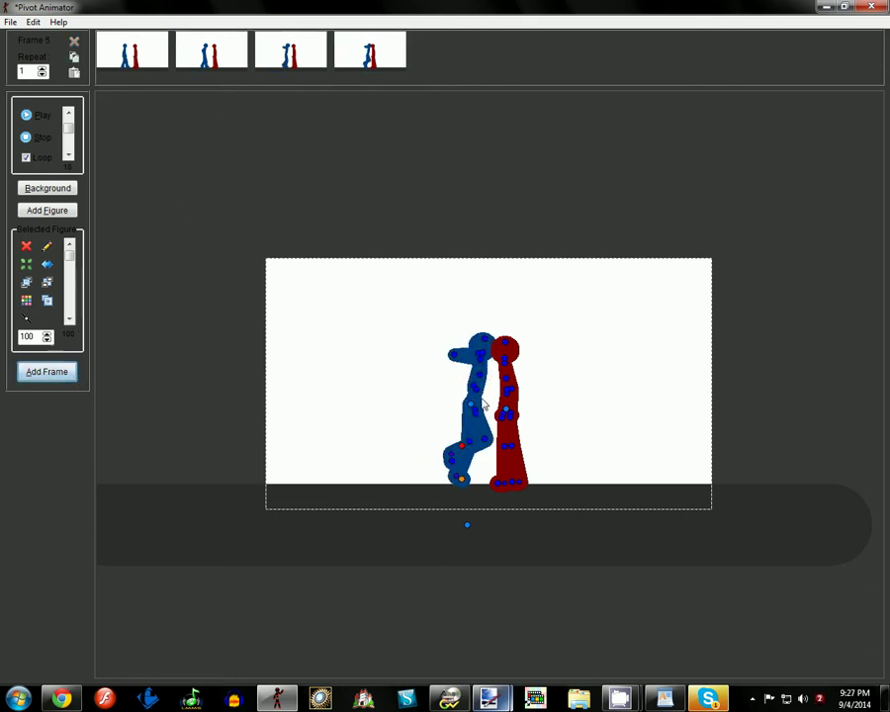
Drop the blue figure into a low forward stride, keeping its rear foot at the marker line and tucking the other foot up
{"action": "left_click_drag", "start_coordinate": [470, 404], "coordinate": [456, 473]}
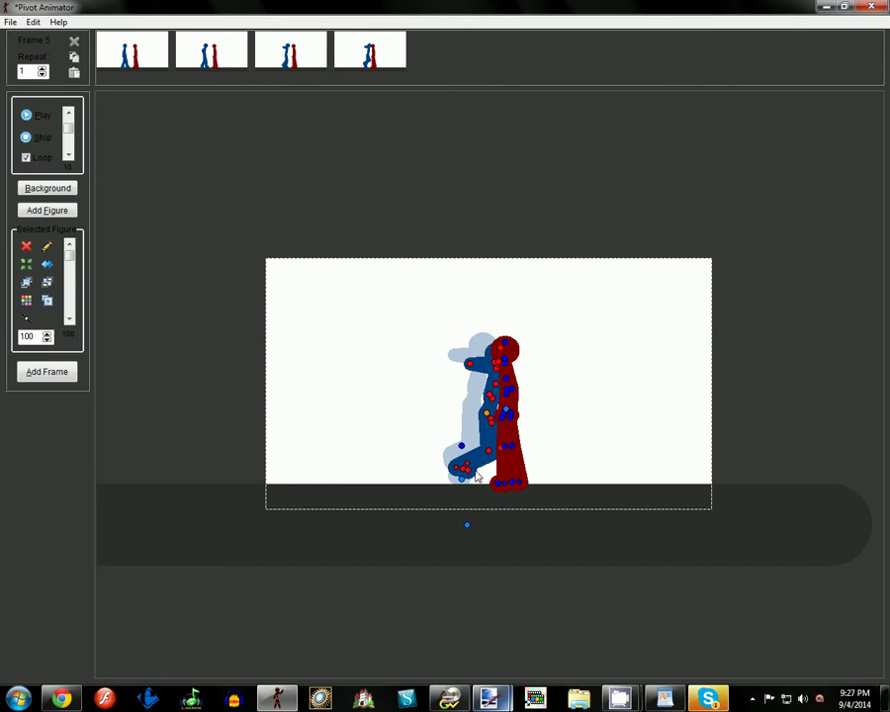
{"action": "left_click_drag", "start_coordinate": [497, 413], "coordinate": [484, 428]}
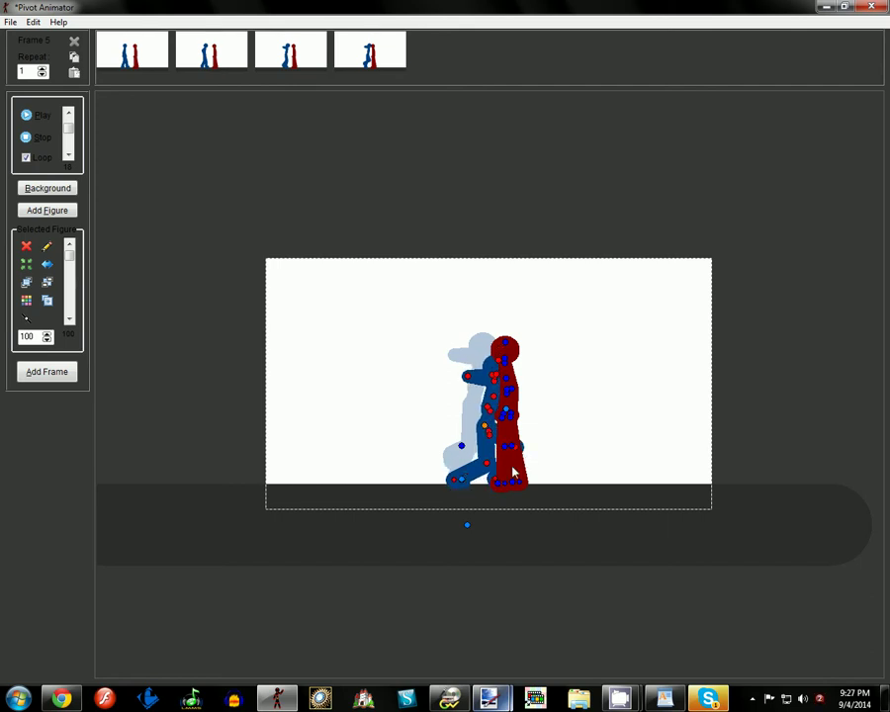
{"action": "left_click_drag", "start_coordinate": [497, 485], "coordinate": [468, 460]}
Spread the blue figure's arms, one bent behind and one reaching forward, add frame 5 and review the last three frames
{"action": "left_click_drag", "start_coordinate": [491, 419], "coordinate": [559, 420]}
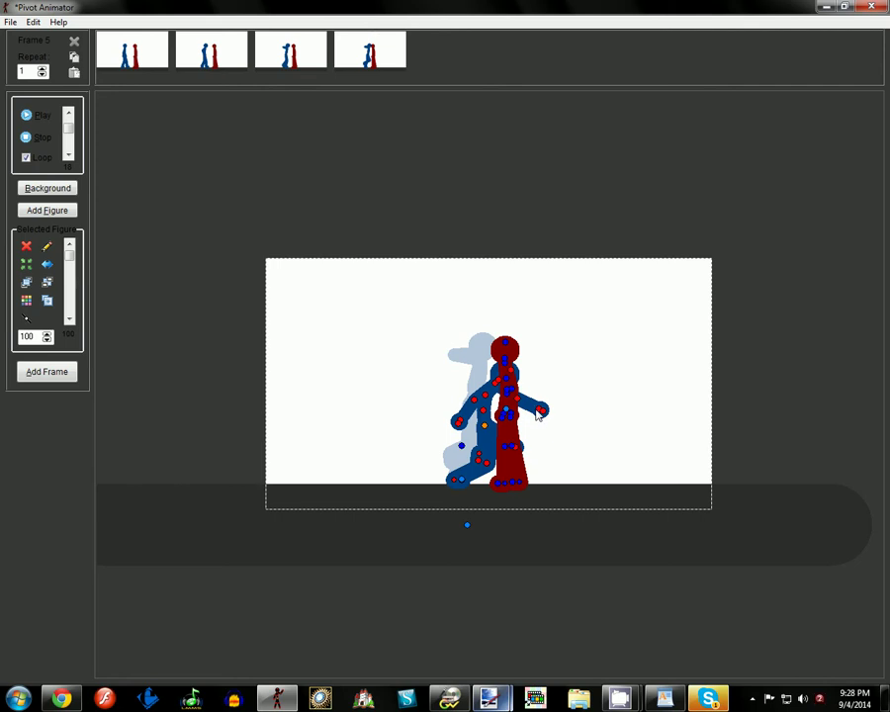
{"action": "left_click_drag", "start_coordinate": [539, 413], "coordinate": [536, 416]}
{"action": "left_click_drag", "start_coordinate": [470, 402], "coordinate": [478, 403]}
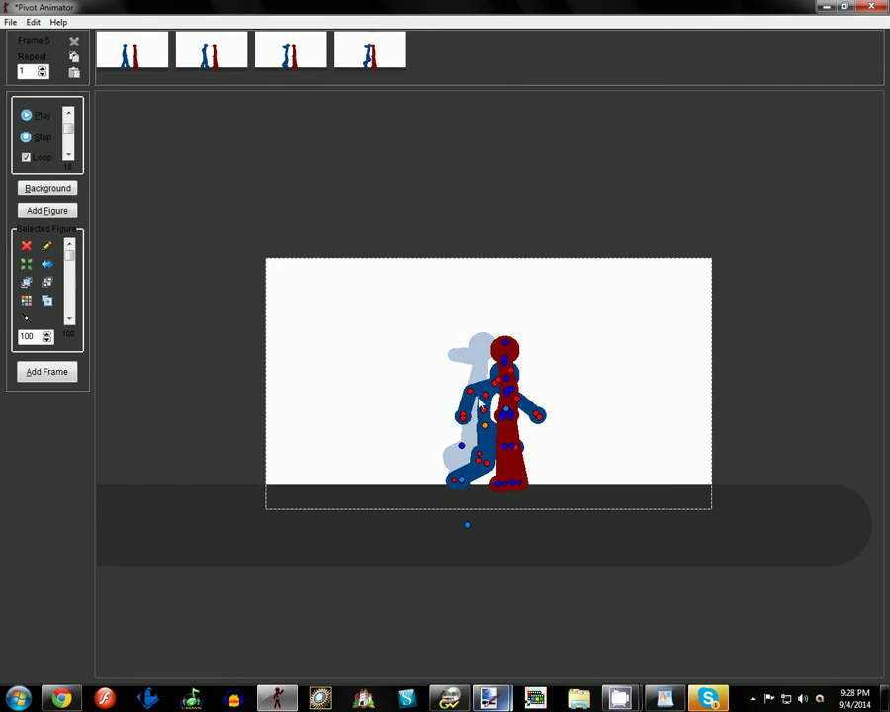
{"action": "left_click", "coordinate": [47, 371]}
{"action": "left_click", "coordinate": [290, 52]}
{"action": "left_click", "coordinate": [370, 52]}
{"action": "left_click", "coordinate": [447, 57]}
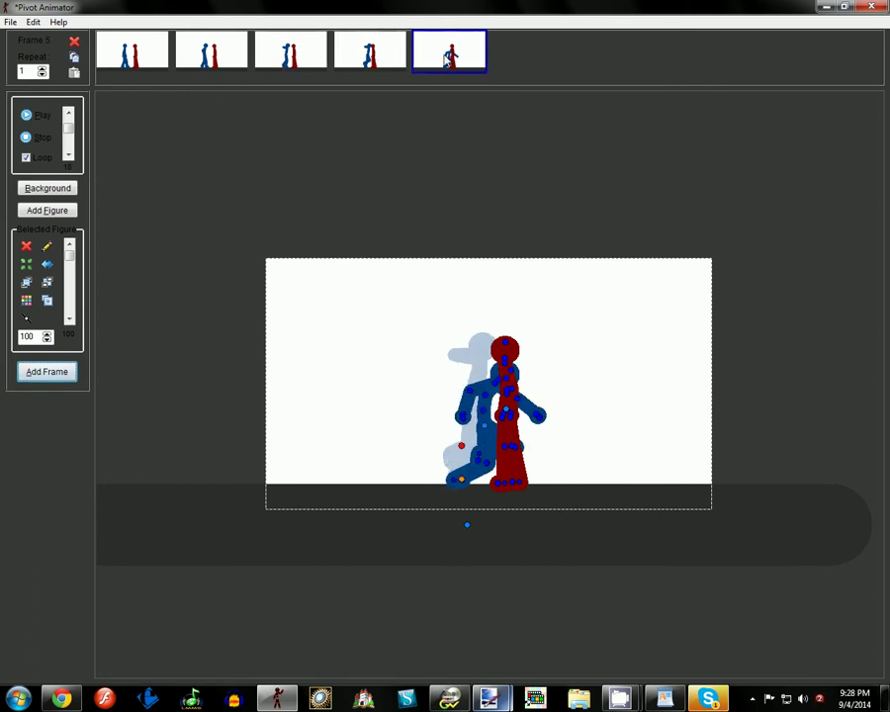
Pose the red figure in a wide backward crouch with both arms raised toward the blue figure in frame 5 and update the frame
{"action": "mouse_move", "coordinate": [499, 487]}
{"action": "left_mouse_down"}
{"action": "mouse_move", "coordinate": [549, 487]}
{"action": "mouse_move", "coordinate": [505, 465]}
{"action": "mouse_move", "coordinate": [497, 482]}
{"action": "left_mouse_up"}
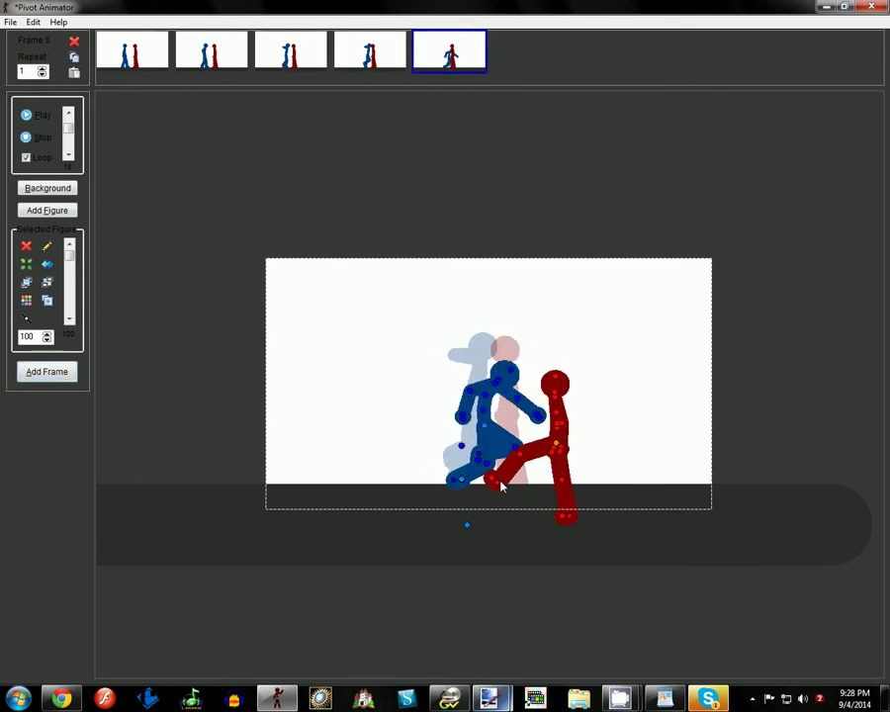
{"action": "left_click_drag", "start_coordinate": [571, 512], "coordinate": [540, 490]}
{"action": "left_click_drag", "start_coordinate": [558, 427], "coordinate": [563, 430]}
{"action": "left_click_drag", "start_coordinate": [569, 415], "coordinate": [529, 400]}
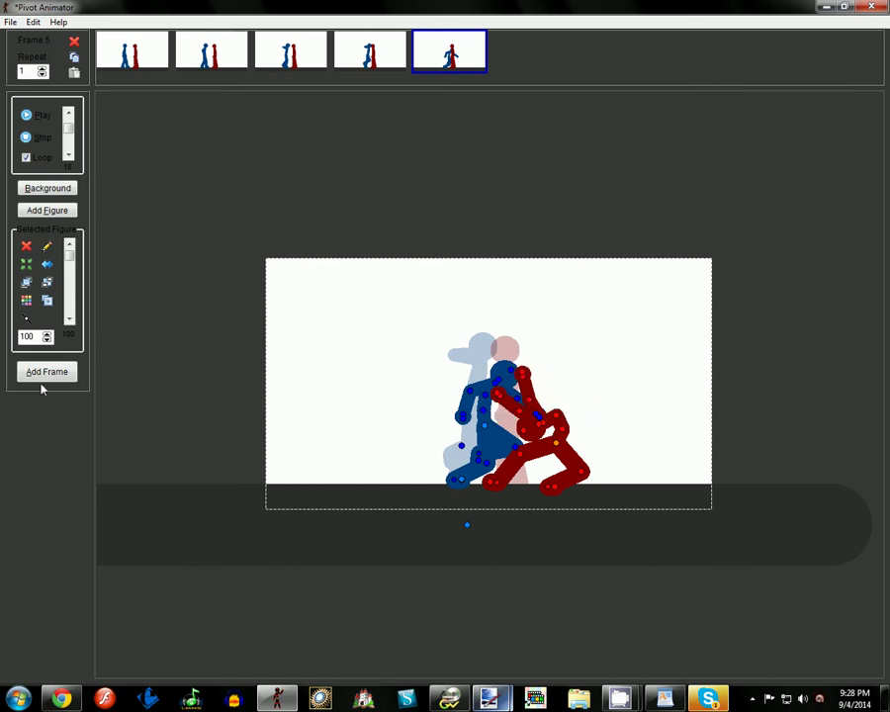
{"action": "left_click", "coordinate": [44, 371]}
{"action": "left_click", "coordinate": [361, 54]}
{"action": "left_click", "coordinate": [420, 61]}
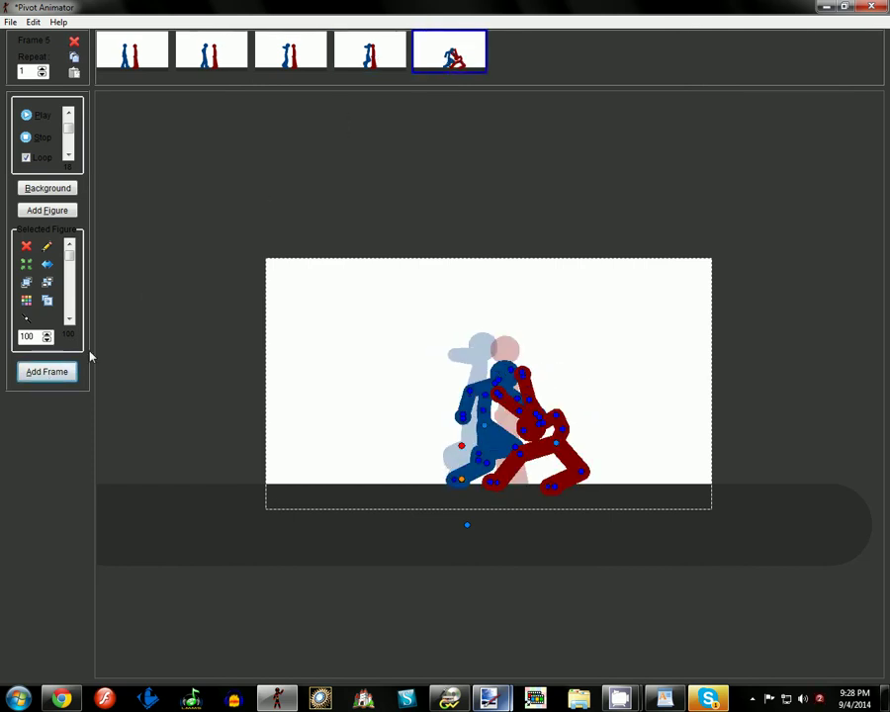
{"action": "left_click", "coordinate": [47, 372]}
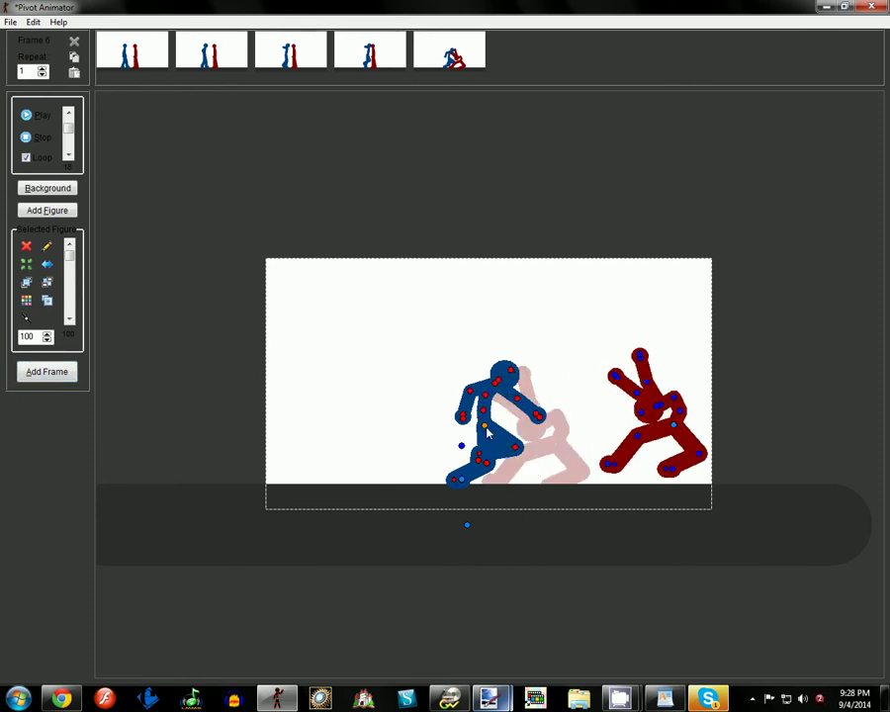
Pose the blue figure in a deep crouch with its front foot planted, torso bent forward and one arm swung back, and add frame 6
{"action": "left_click_drag", "start_coordinate": [480, 425], "coordinate": [459, 477]}
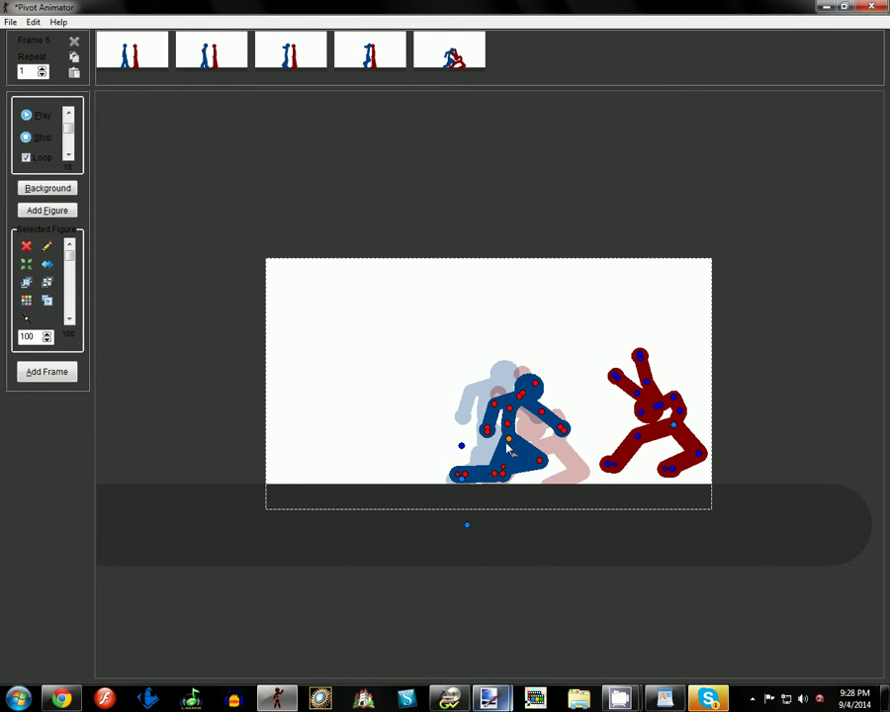
{"action": "left_click_drag", "start_coordinate": [508, 444], "coordinate": [534, 494]}
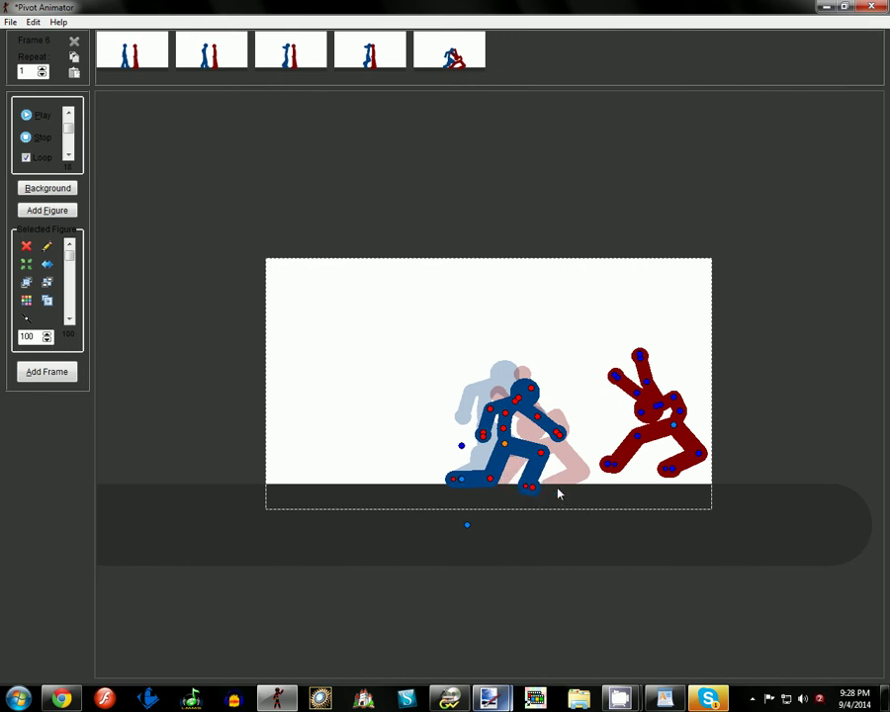
{"action": "mouse_move", "coordinate": [503, 428]}
{"action": "left_mouse_down"}
{"action": "mouse_move", "coordinate": [515, 414]}
{"action": "mouse_move", "coordinate": [540, 450]}
{"action": "mouse_move", "coordinate": [570, 459]}
{"action": "mouse_move", "coordinate": [535, 445]}
{"action": "mouse_move", "coordinate": [500, 403]}
{"action": "left_mouse_up"}
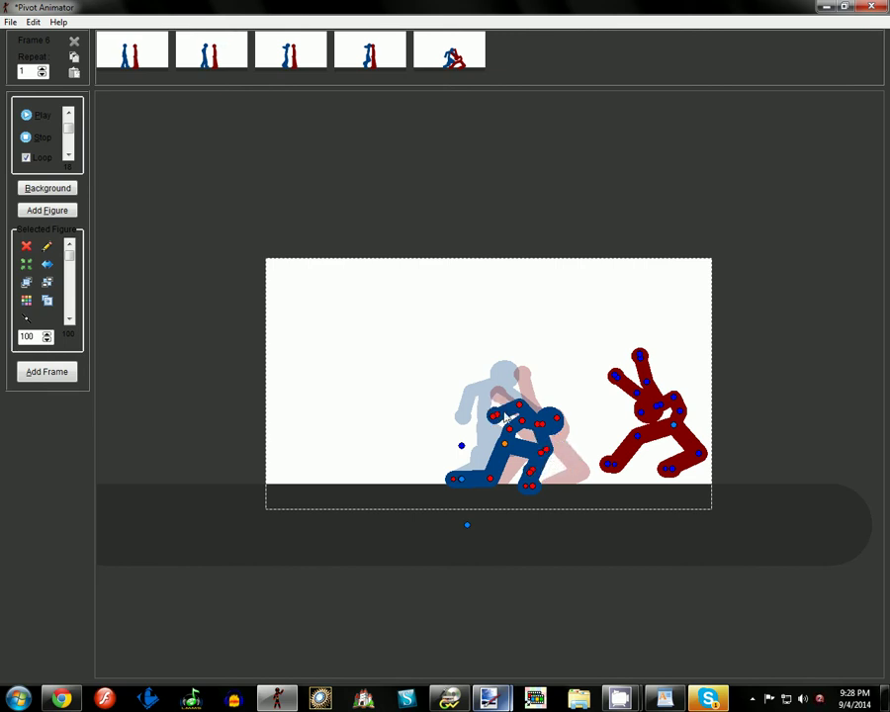
{"action": "left_click", "coordinate": [75, 380]}
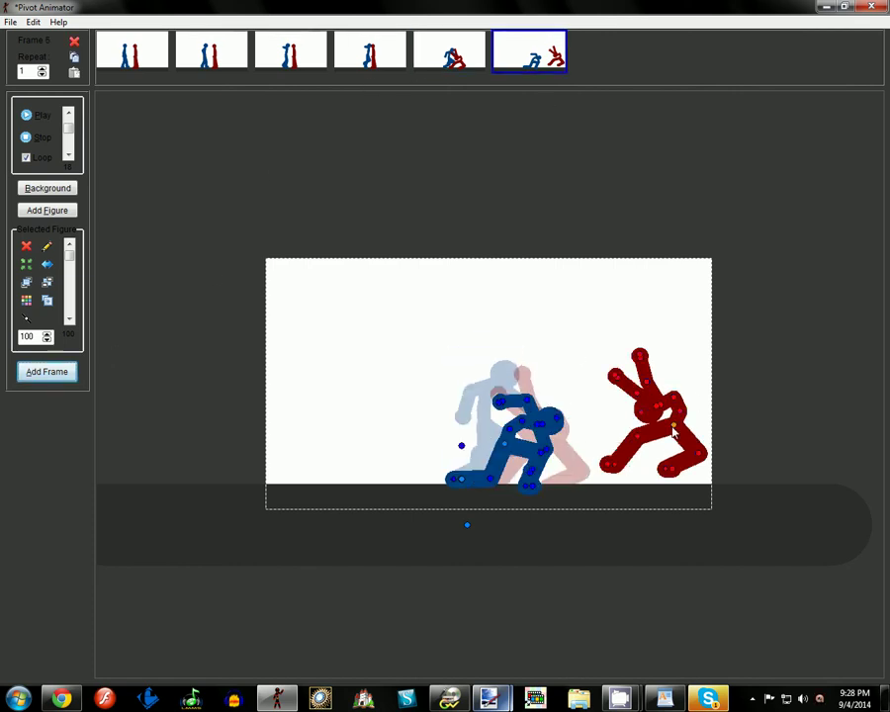
Move the red figure up and closer to the blue one in frame 6 and tilt its upper body in the following frame
{"action": "left_click_drag", "start_coordinate": [673, 428], "coordinate": [633, 413]}
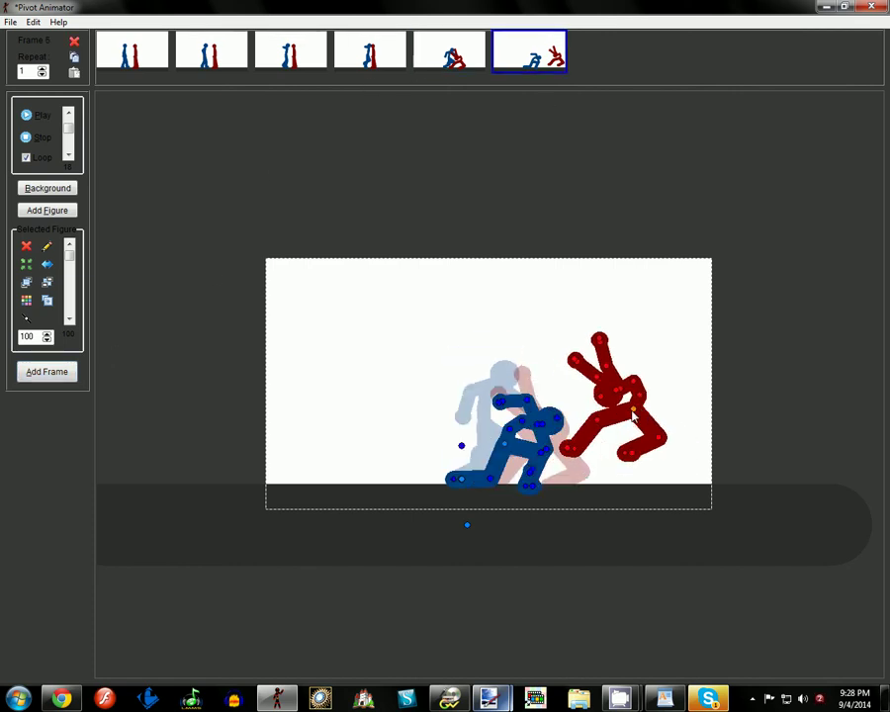
{"action": "left_click", "coordinate": [142, 259]}
{"action": "left_click", "coordinate": [631, 396]}
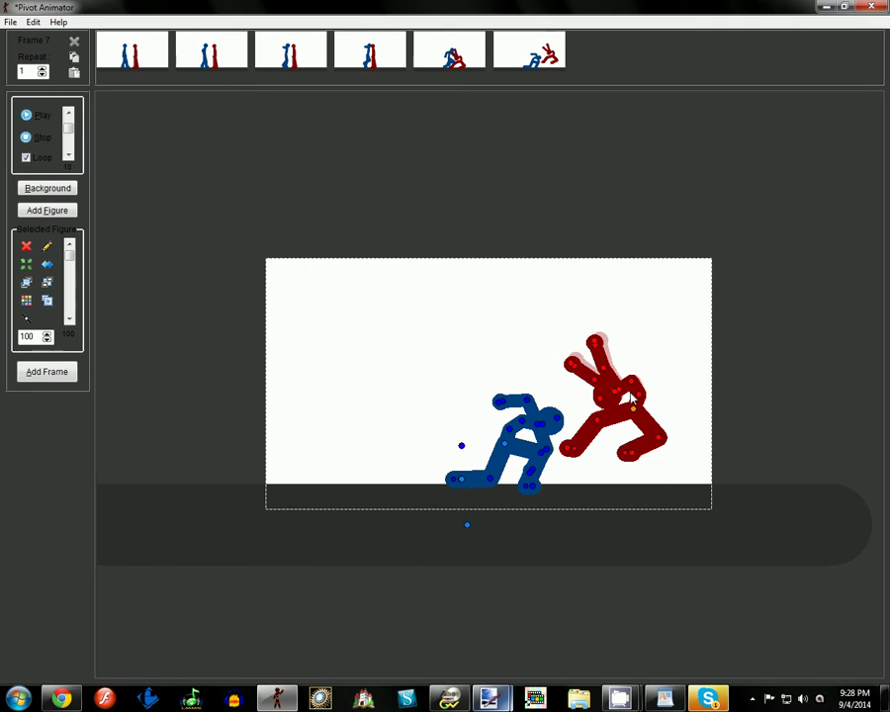
Delete the red figure from the unsaved new frame and from each of frames 6 through 1
{"action": "left_click", "coordinate": [29, 246]}
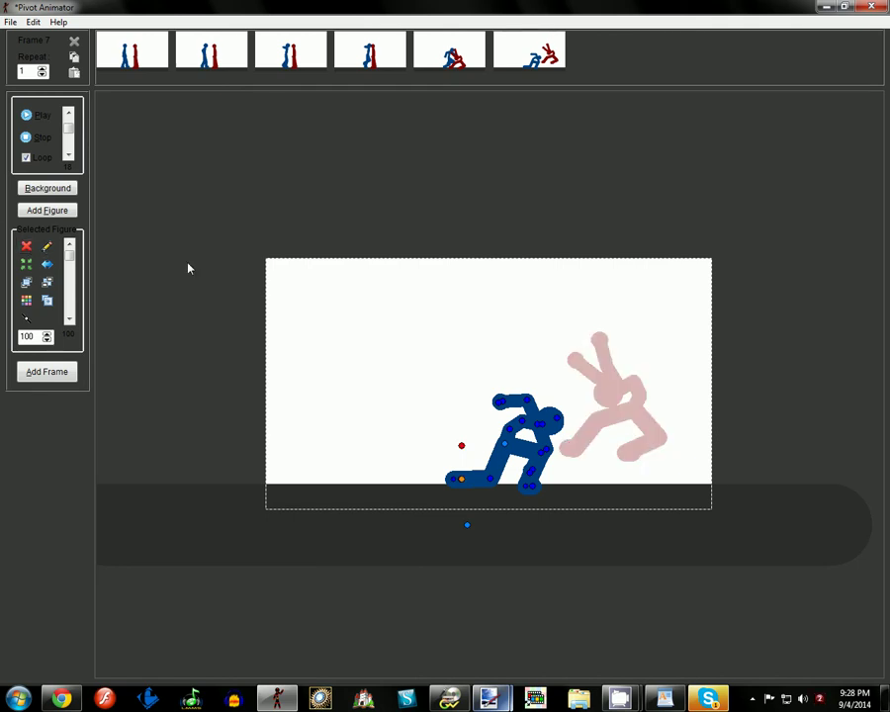
{"action": "left_click", "coordinate": [521, 54]}
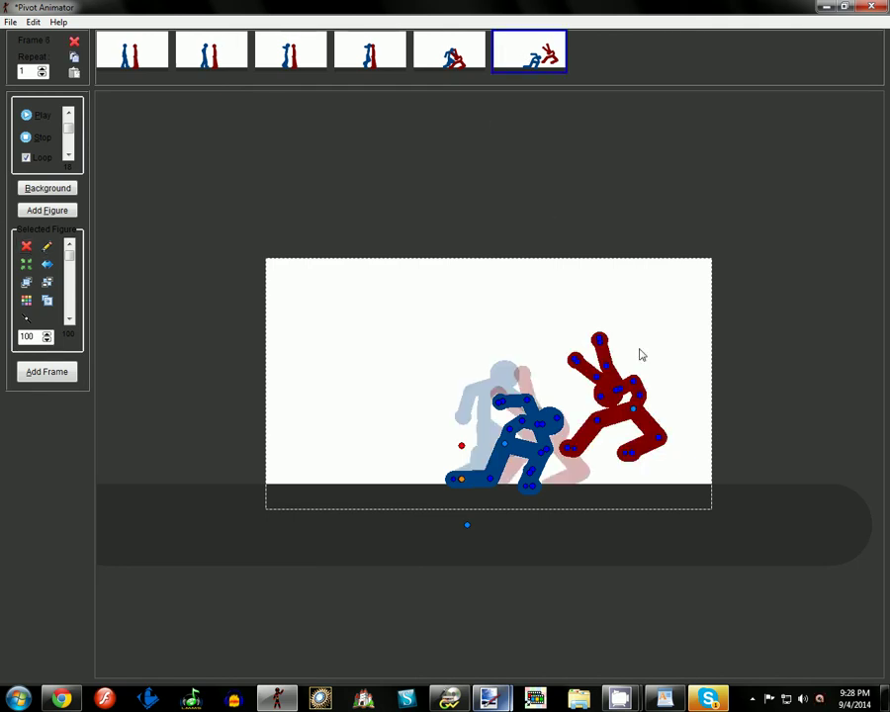
{"action": "left_click", "coordinate": [636, 413]}
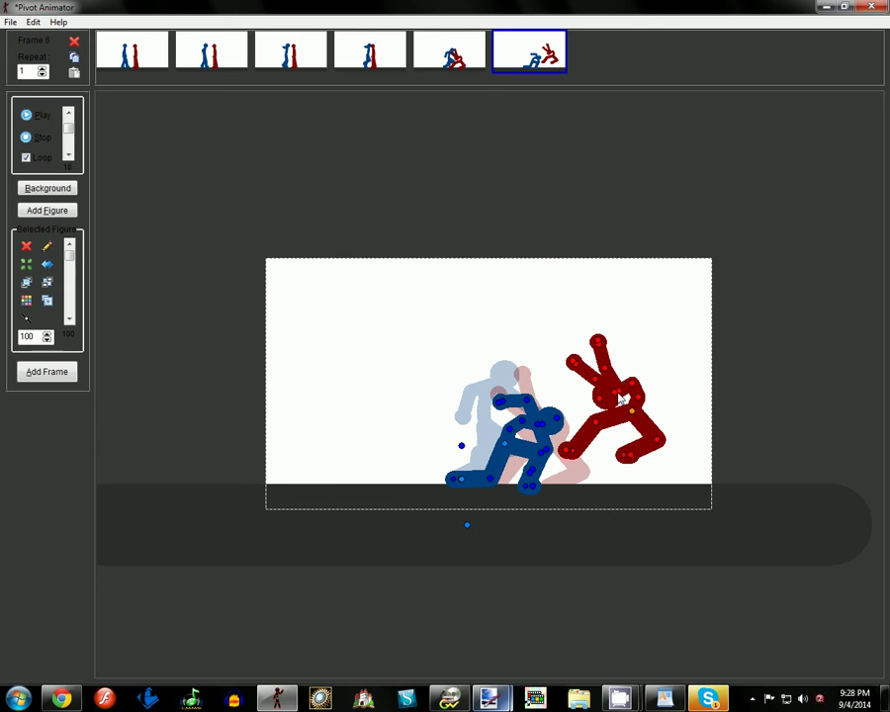
{"action": "key", "text": "Delete"}
{"action": "left_click", "coordinate": [449, 61]}
{"action": "key", "text": "Delete"}
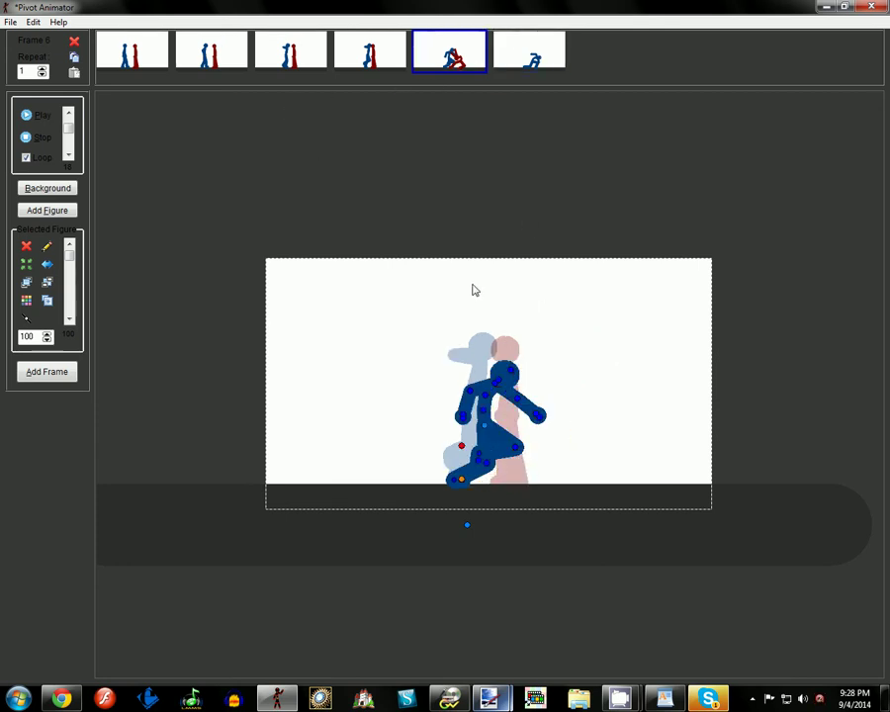
{"action": "left_click", "coordinate": [386, 65]}
{"action": "key", "text": "Delete"}
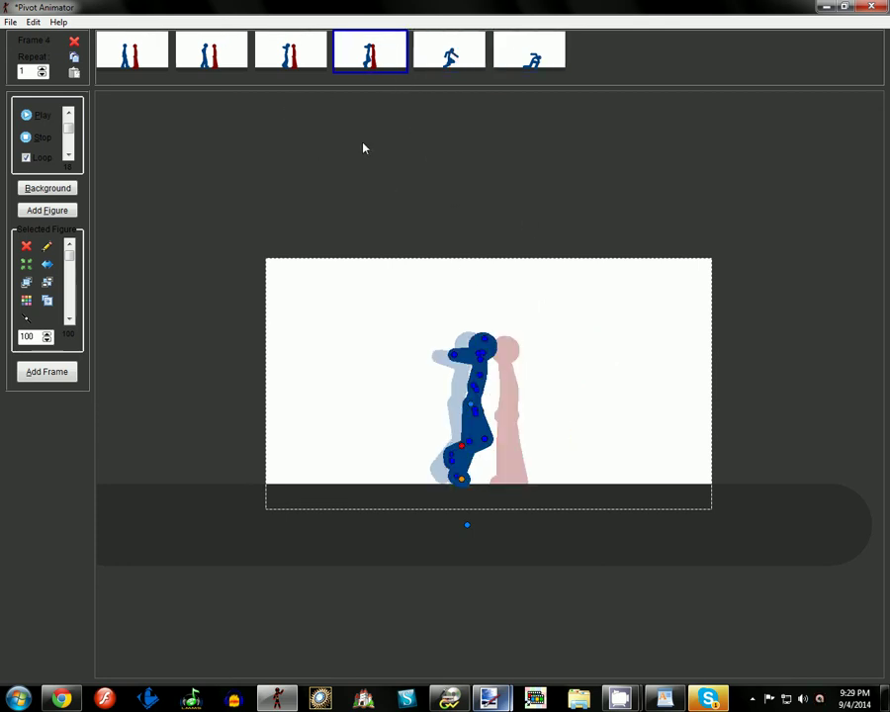
{"action": "left_click", "coordinate": [302, 51]}
{"action": "key", "text": "Delete"}
{"action": "left_click", "coordinate": [200, 62]}
{"action": "key", "text": "Delete"}
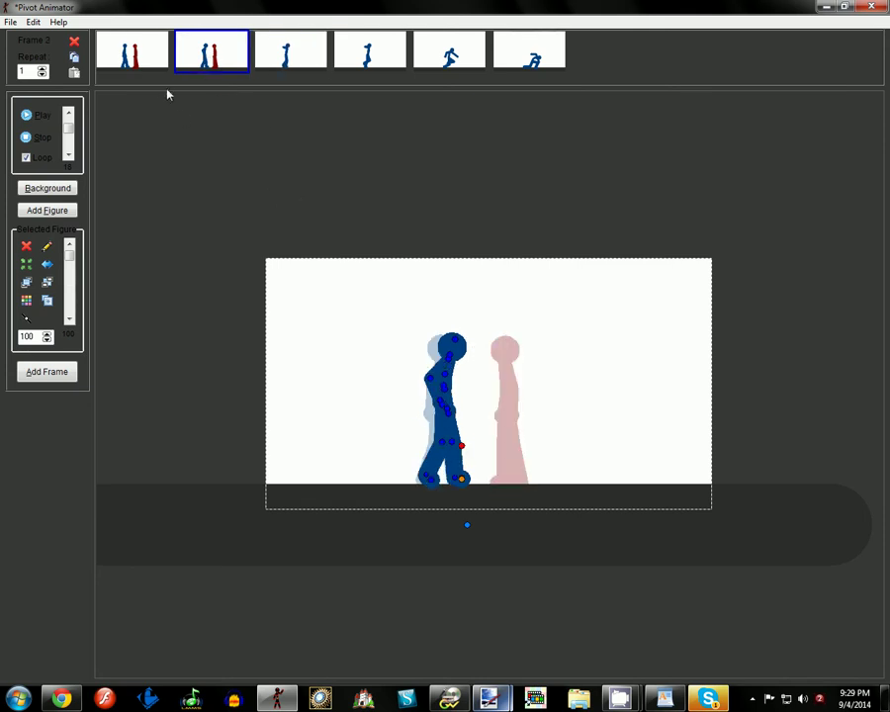
{"action": "left_click", "coordinate": [141, 66]}
{"action": "key", "text": "Delete"}
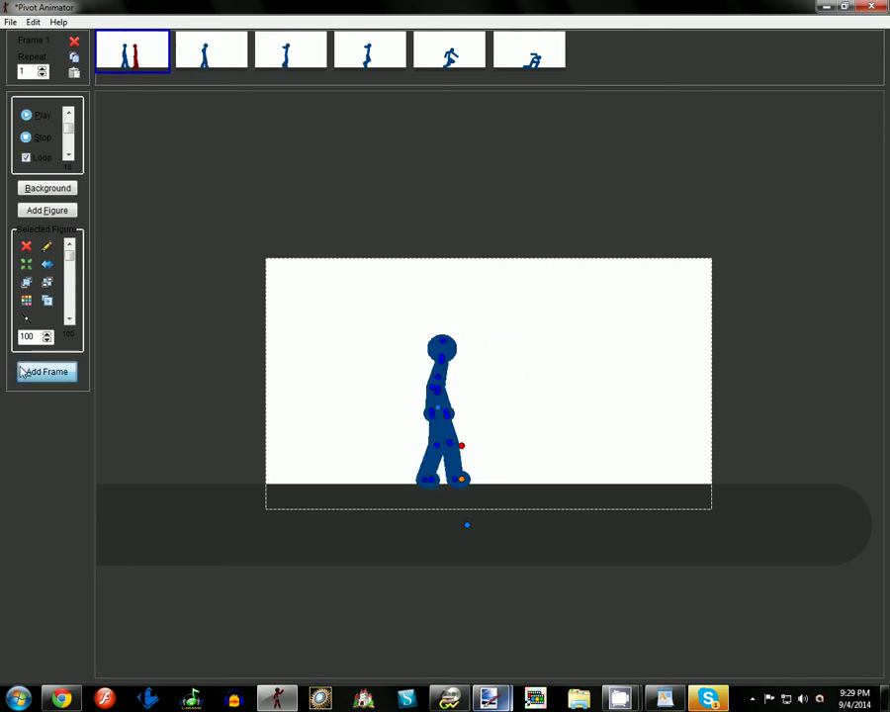
Play the animation and review the blue figure's poses in frames 4, 5 and 6
{"action": "left_click", "coordinate": [34, 118]}
{"action": "left_click", "coordinate": [34, 116]}
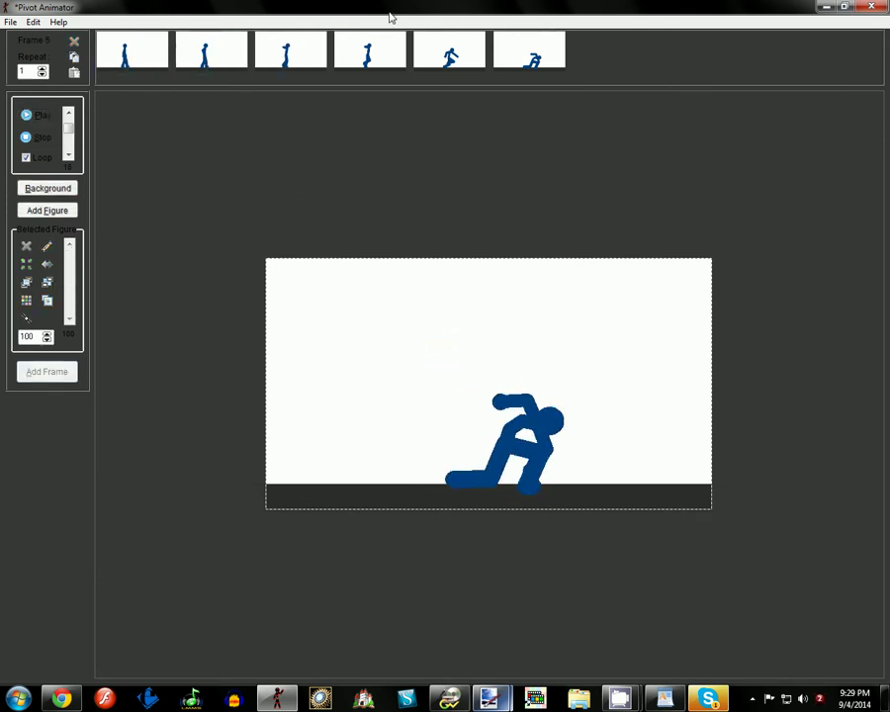
{"action": "left_click", "coordinate": [391, 51]}
{"action": "left_click", "coordinate": [474, 60]}
{"action": "left_click", "coordinate": [510, 54]}
Pose the blue figure in frame 7 with its hips slightly forward, feet planted and torso eased back, and add the frame
{"action": "left_click", "coordinate": [54, 371]}
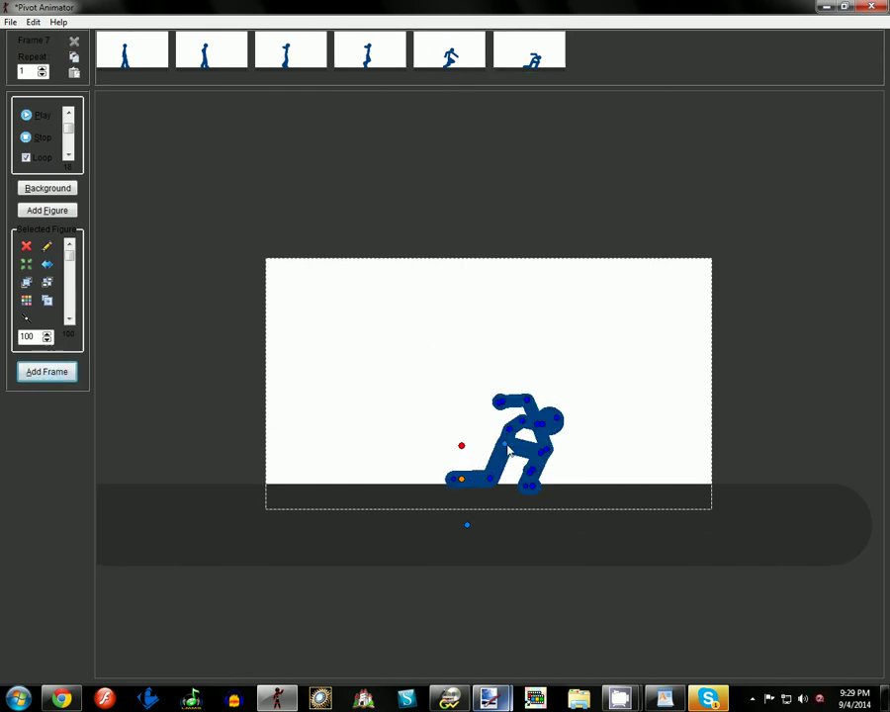
{"action": "left_click_drag", "start_coordinate": [505, 444], "coordinate": [449, 485]}
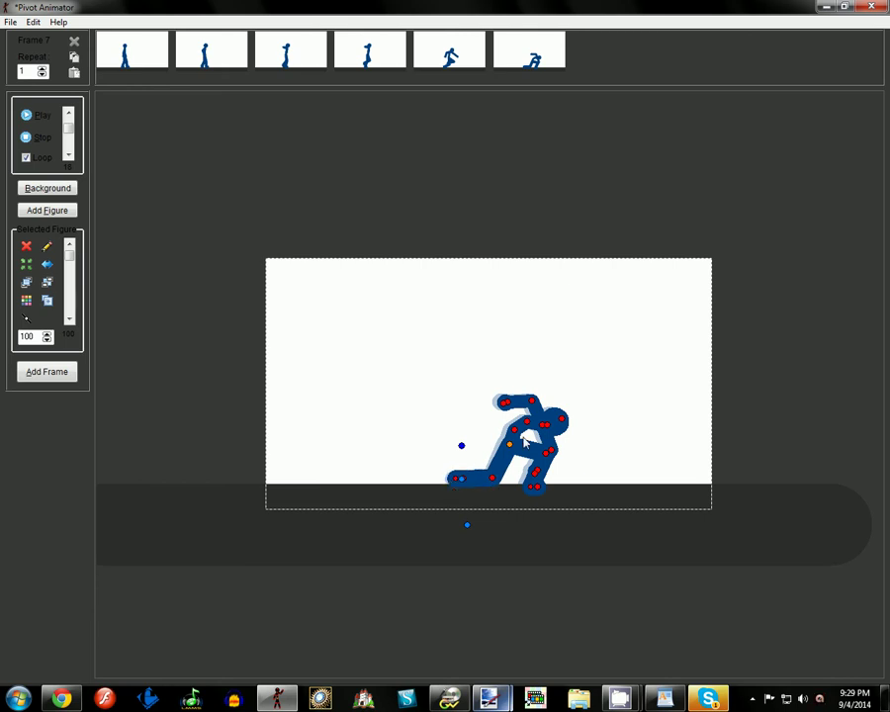
{"action": "key", "text": "Left"}
{"action": "key", "text": "Left"}
{"action": "key", "text": "Down"}
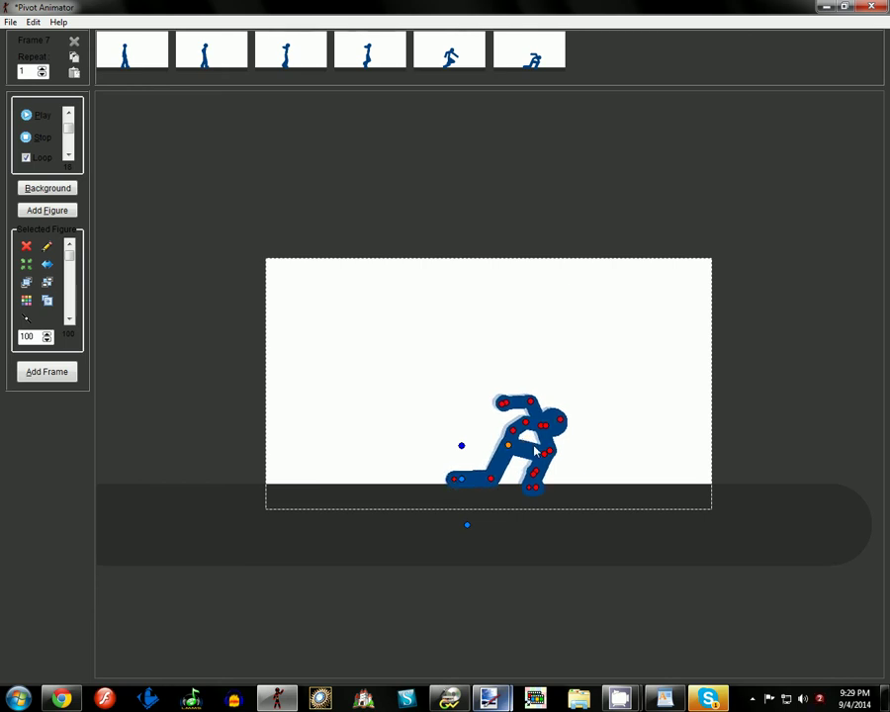
{"action": "left_click_drag", "start_coordinate": [544, 457], "coordinate": [526, 488]}
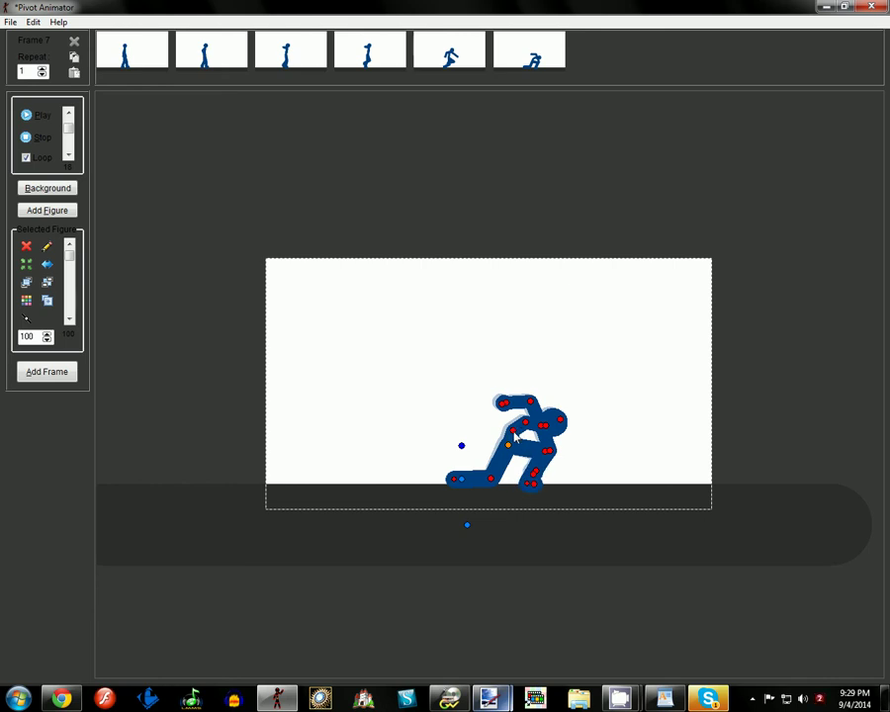
{"action": "left_click_drag", "start_coordinate": [514, 436], "coordinate": [534, 472]}
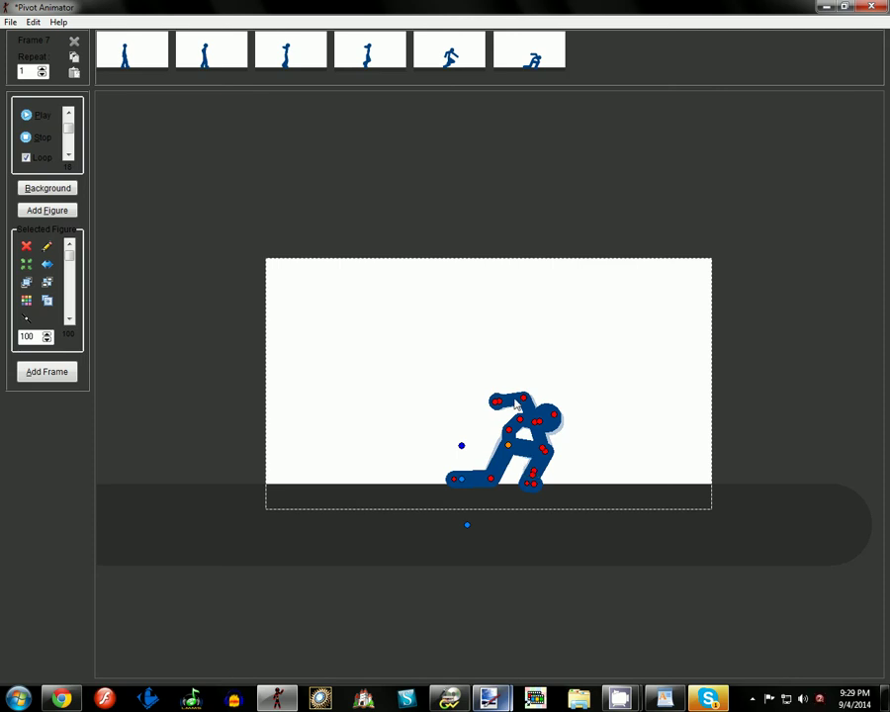
{"action": "left_click_drag", "start_coordinate": [525, 402], "coordinate": [530, 397]}
{"action": "left_click", "coordinate": [47, 372]}
Try to extend the blue figure's front arm straight forward at shoulder height in frame 5
{"action": "left_click", "coordinate": [367, 51]}
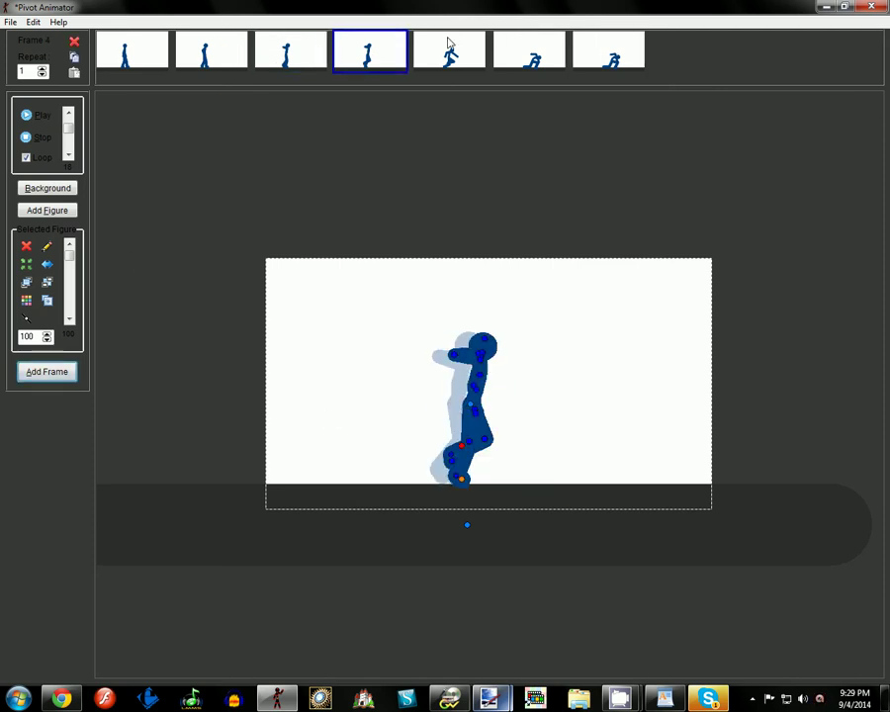
{"action": "left_click", "coordinate": [450, 50]}
{"action": "left_click_drag", "start_coordinate": [514, 393], "coordinate": [564, 385]}
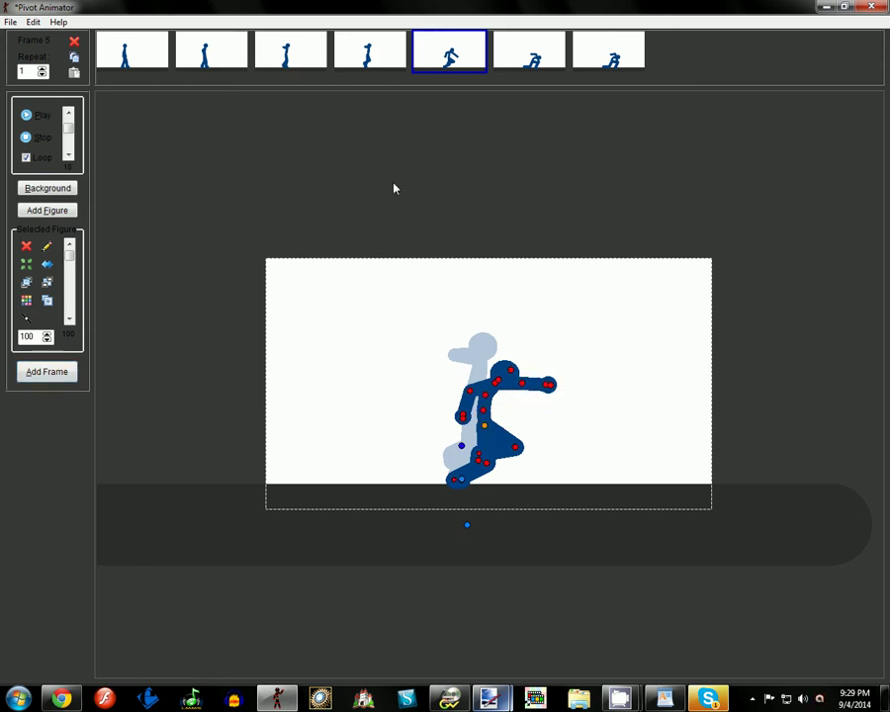
{"action": "key", "text": "ctrl+z"}
Return to the unsaved frame after frame 7 and play the animation through once
{"action": "left_click", "coordinate": [585, 55]}
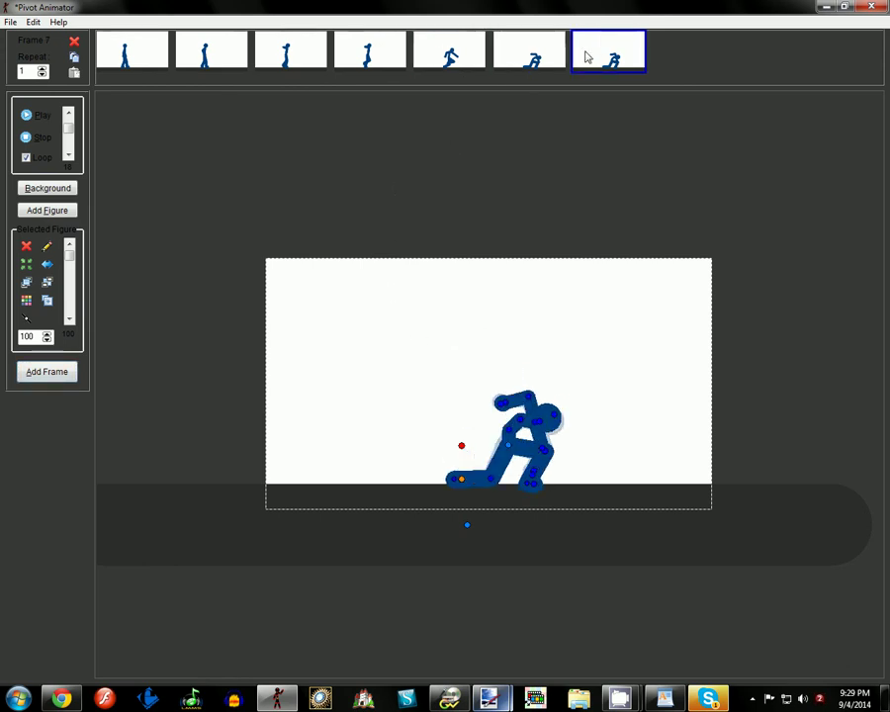
{"action": "left_click", "coordinate": [70, 373]}
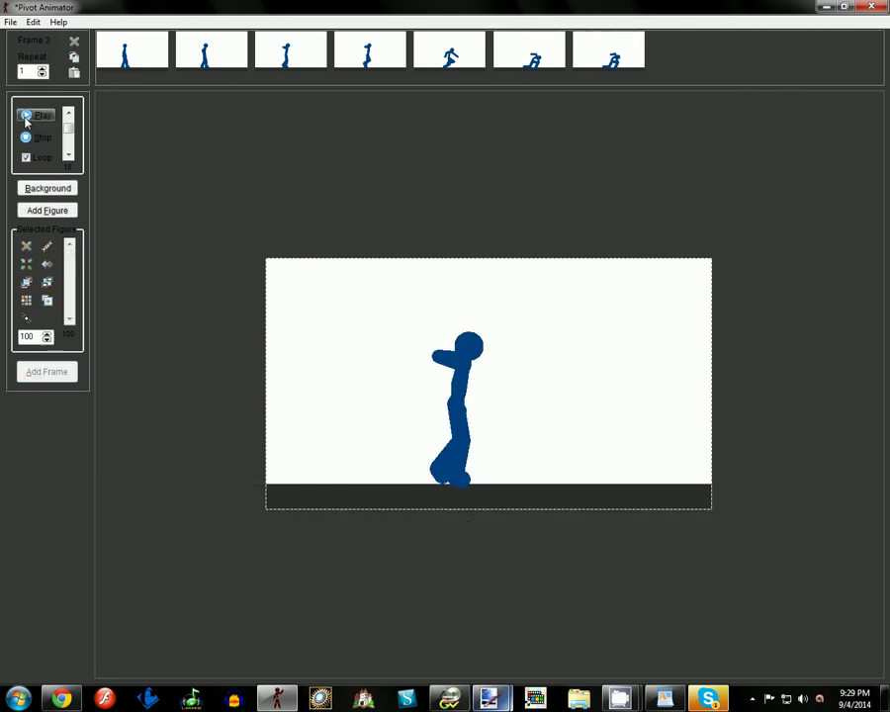
{"action": "left_click", "coordinate": [40, 143]}
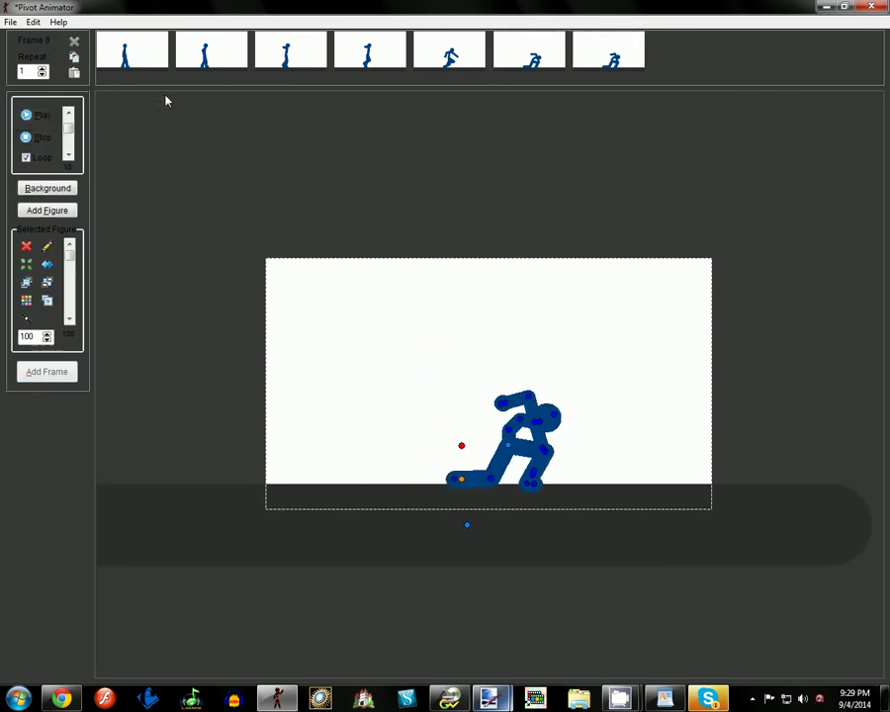
Shift the blue figure and the ground together noticeably downward in frame 5
{"action": "left_click", "coordinate": [371, 51]}
{"action": "left_click", "coordinate": [457, 56]}
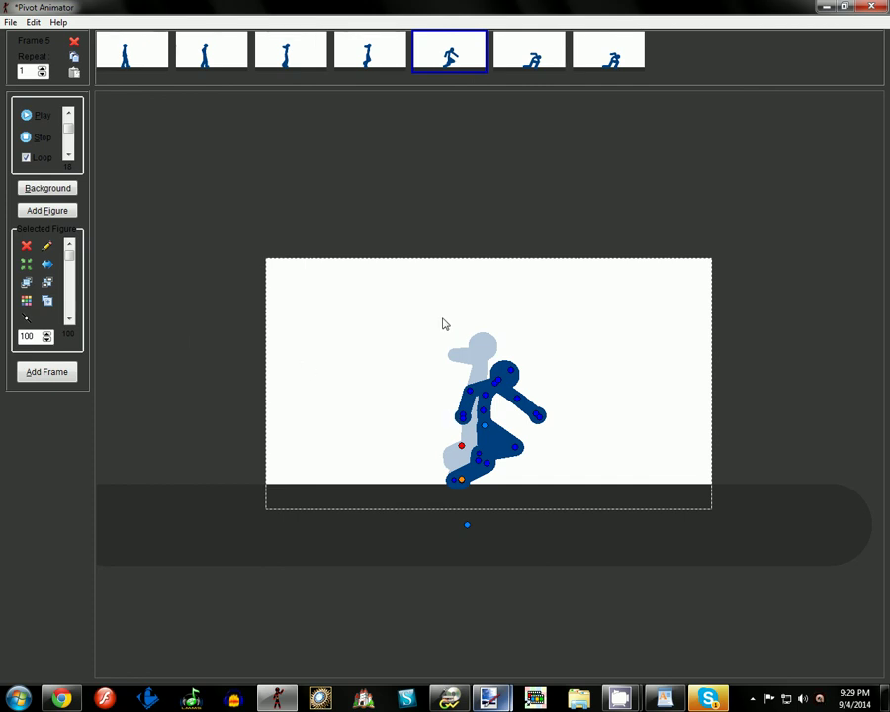
{"action": "key", "text": "ctrl+a"}
{"action": "key", "text": "Down"}
{"action": "key", "text": "Down"}
{"action": "key", "text": "Down"}
{"action": "key", "text": "Down"}
{"action": "key", "text": "Down"}
{"action": "key", "text": "Down"}
{"action": "key", "text": "Down"}
{"action": "key", "text": "Down"}
{"action": "key", "text": "Down"}
{"action": "key", "text": "Down"}
{"action": "key", "text": "Down"}
{"action": "key", "text": "Down"}
{"action": "key", "text": "Down"}
{"action": "key", "text": "Down"}
{"action": "key", "text": "Down"}
{"action": "key", "text": "Down"}
{"action": "key", "text": "Down"}
{"action": "key", "text": "Down"}
Nudge the blue figure and the ground together slightly upward in frame 6
{"action": "left_click", "coordinate": [506, 66]}
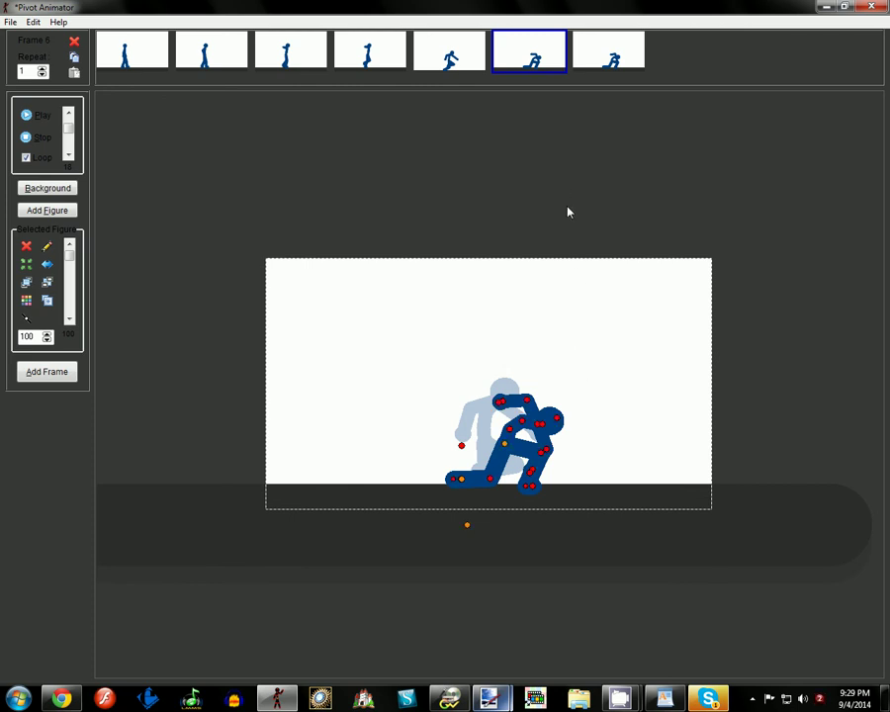
{"action": "key", "text": "Up"}
{"action": "key", "text": "Up"}
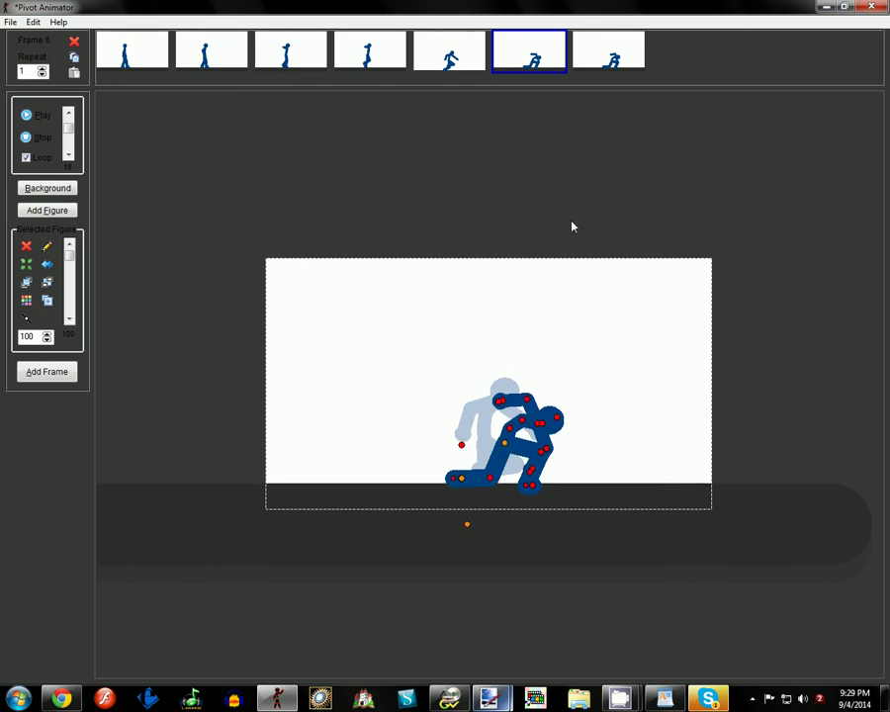
Play the animation from frame 1 to check the shake, and return to the unsaved frame after frame 7
{"action": "left_click", "coordinate": [142, 57]}
{"action": "left_click", "coordinate": [30, 115]}
{"action": "left_click", "coordinate": [31, 138]}
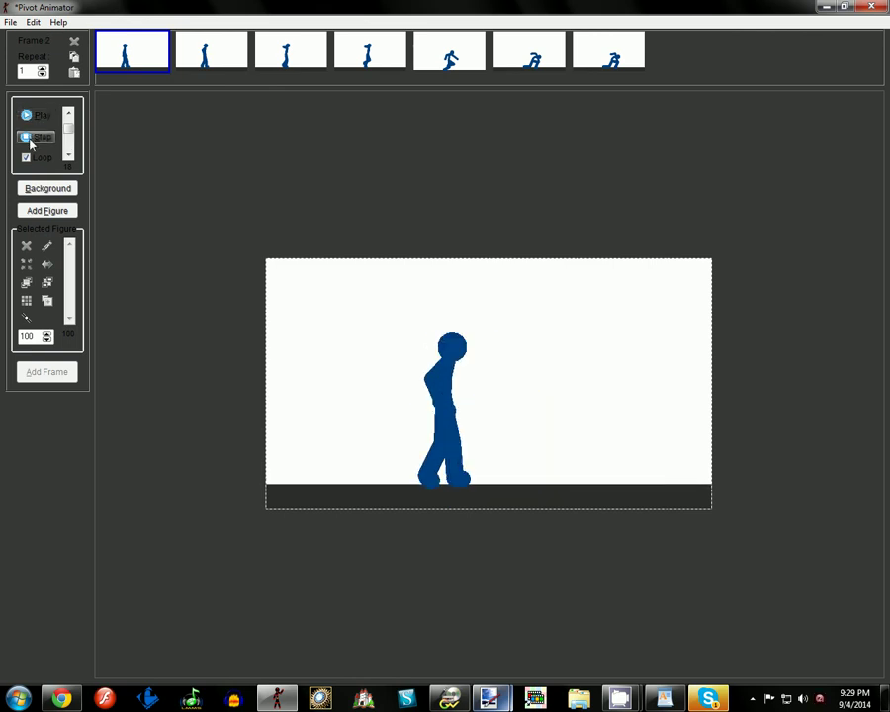
{"action": "left_click", "coordinate": [608, 55]}
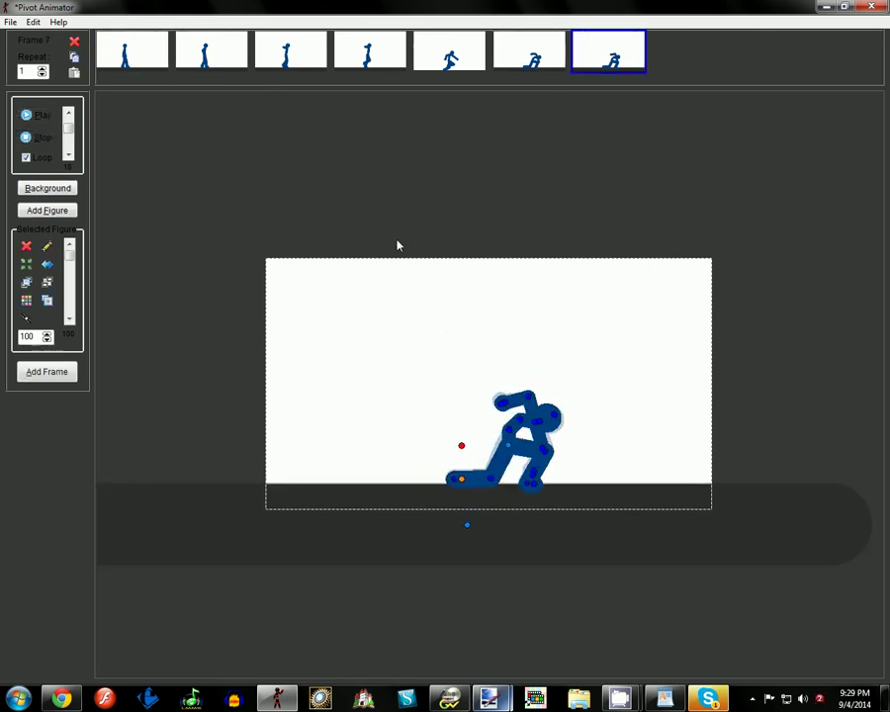
{"action": "left_click", "coordinate": [70, 374]}
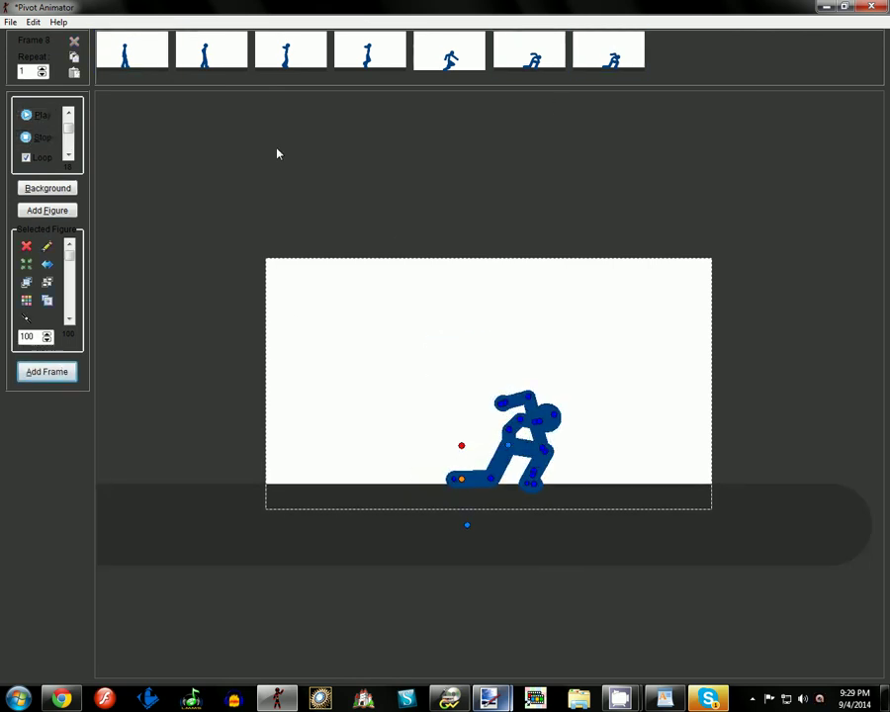
Repose the blue figure in frame 5 as a forward lunge with hips advanced, torso leaning ahead and front arm stretched forward
{"action": "left_click", "coordinate": [369, 51]}
{"action": "left_click", "coordinate": [450, 52]}
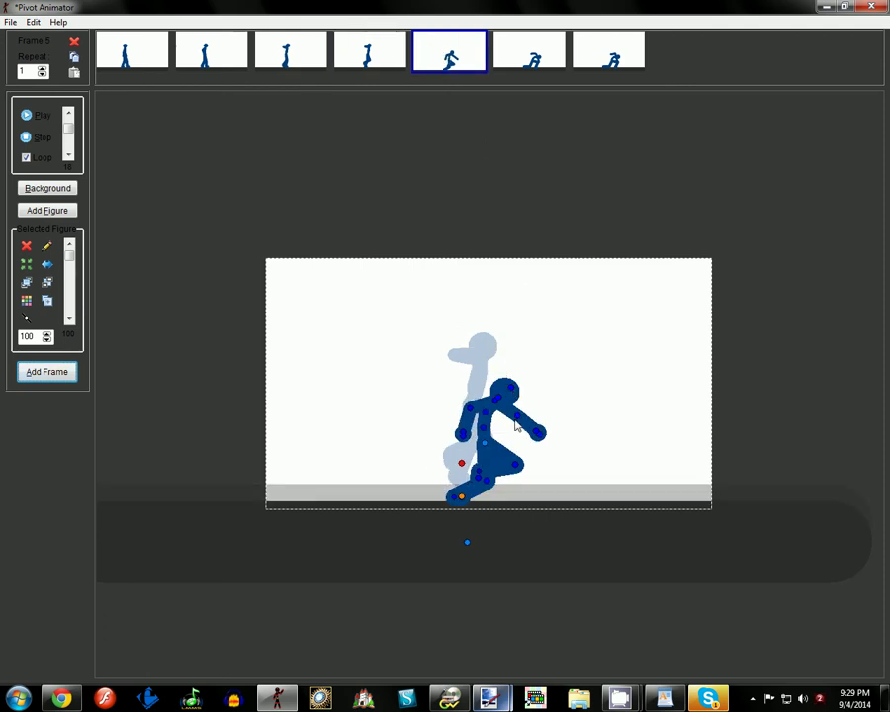
{"action": "left_click_drag", "start_coordinate": [517, 416], "coordinate": [559, 391]}
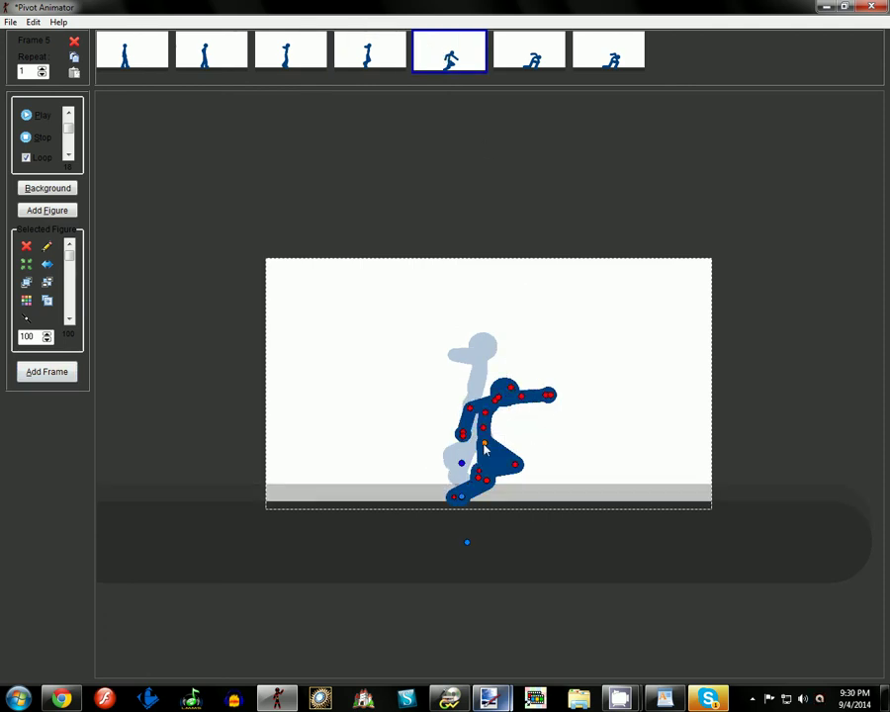
{"action": "left_click_drag", "start_coordinate": [485, 448], "coordinate": [456, 500]}
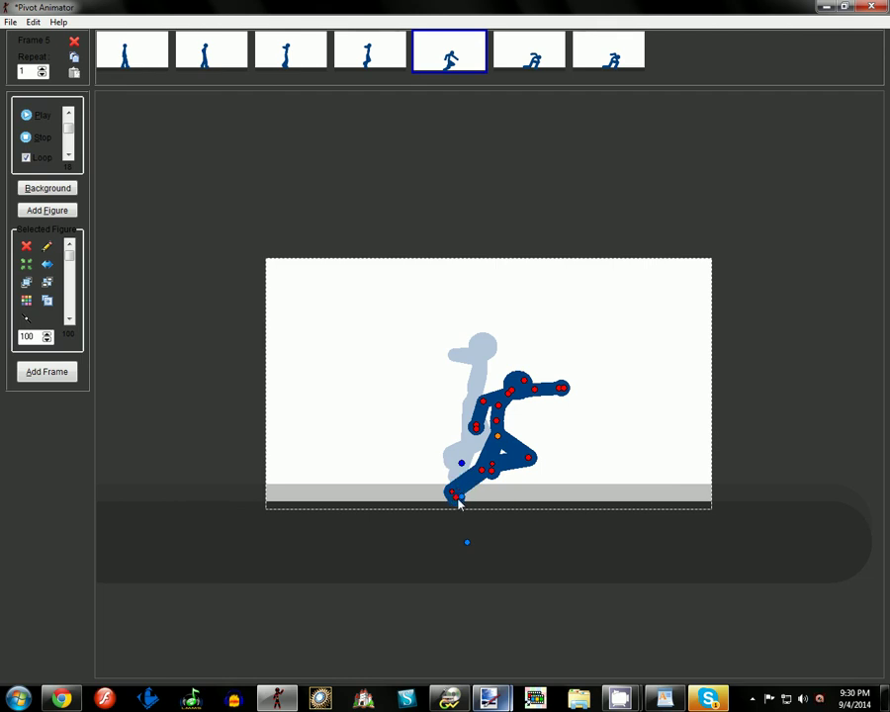
{"action": "left_click_drag", "start_coordinate": [496, 435], "coordinate": [506, 442]}
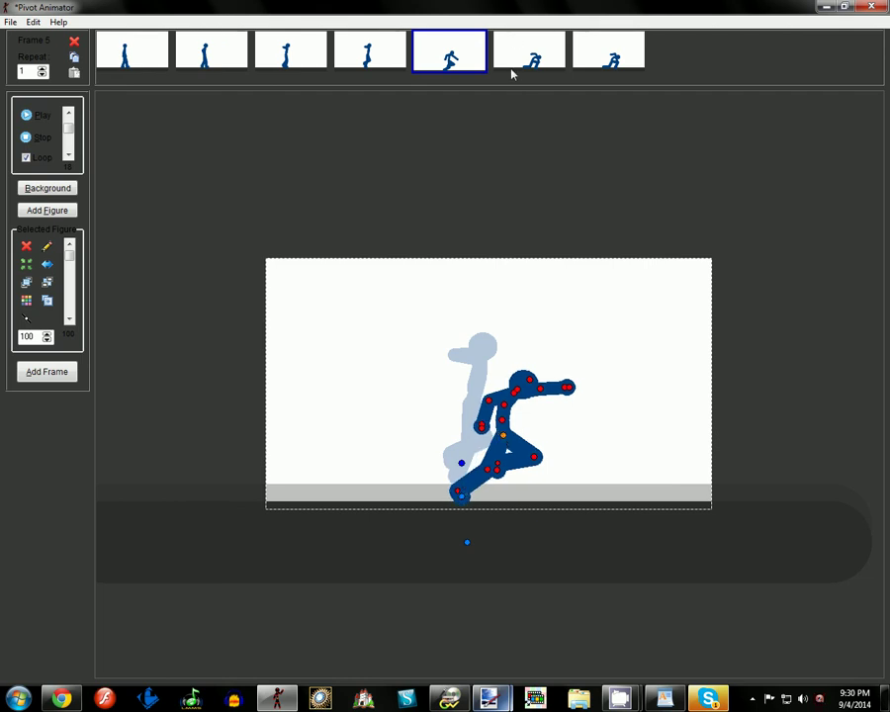
{"action": "left_click_drag", "start_coordinate": [504, 404], "coordinate": [552, 401]}
Bend the blue figure's front arm so it hangs down ahead of the knee in frame 6
{"action": "left_click", "coordinate": [551, 61]}
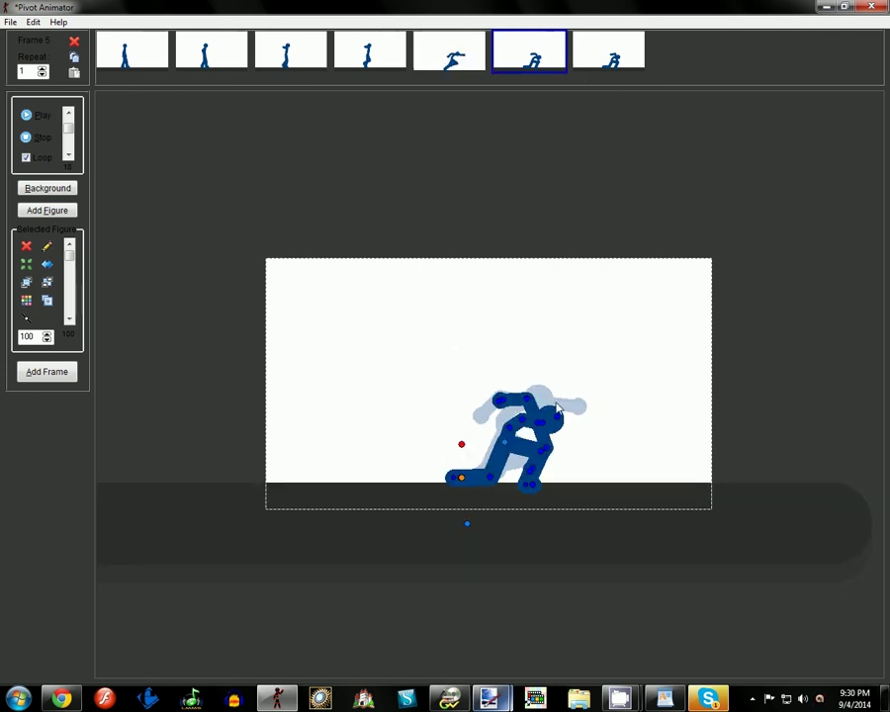
{"action": "mouse_move", "coordinate": [545, 448]}
{"action": "left_mouse_down"}
{"action": "mouse_move", "coordinate": [563, 430]}
{"action": "mouse_move", "coordinate": [568, 460]}
{"action": "mouse_move", "coordinate": [558, 457]}
{"action": "left_mouse_up"}
{"action": "left_click", "coordinate": [618, 57]}
Play the animation from frame 1 to check the reworked lunge and landing, and stop playback
{"action": "left_click", "coordinate": [133, 54]}
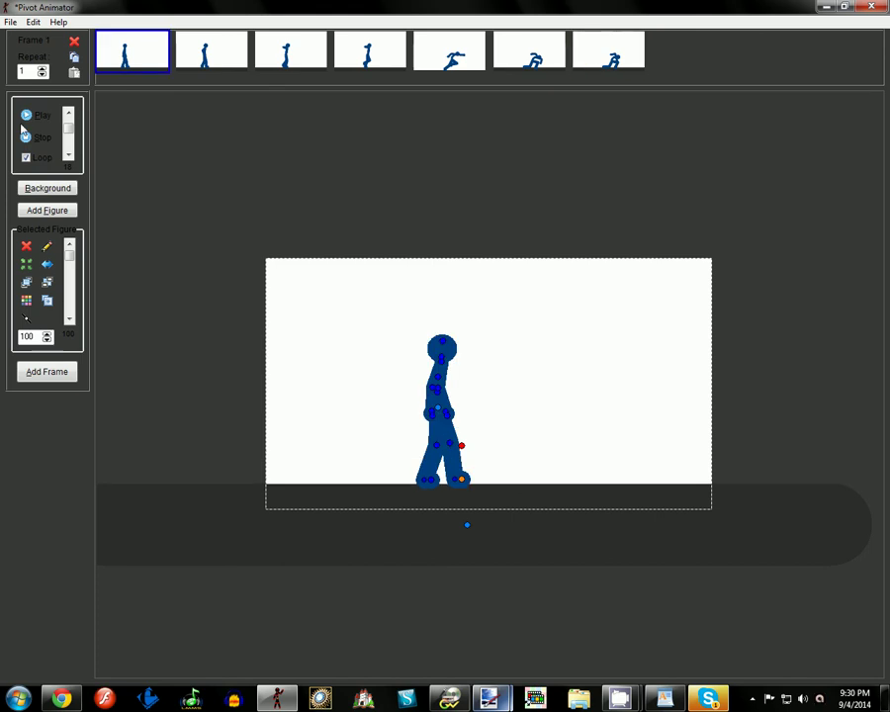
{"action": "left_click", "coordinate": [27, 117]}
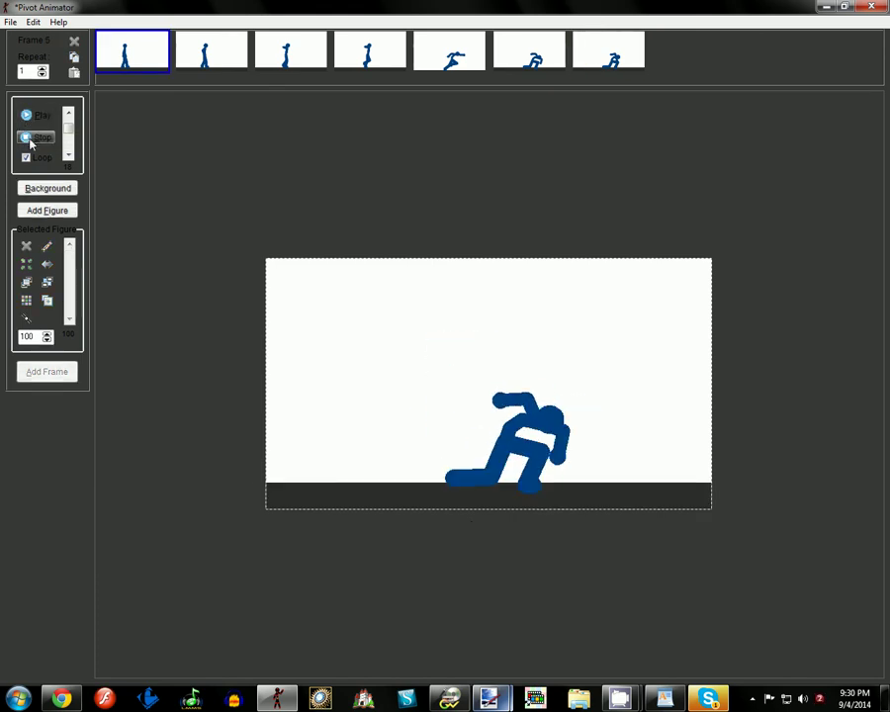
{"action": "left_click", "coordinate": [25, 136]}
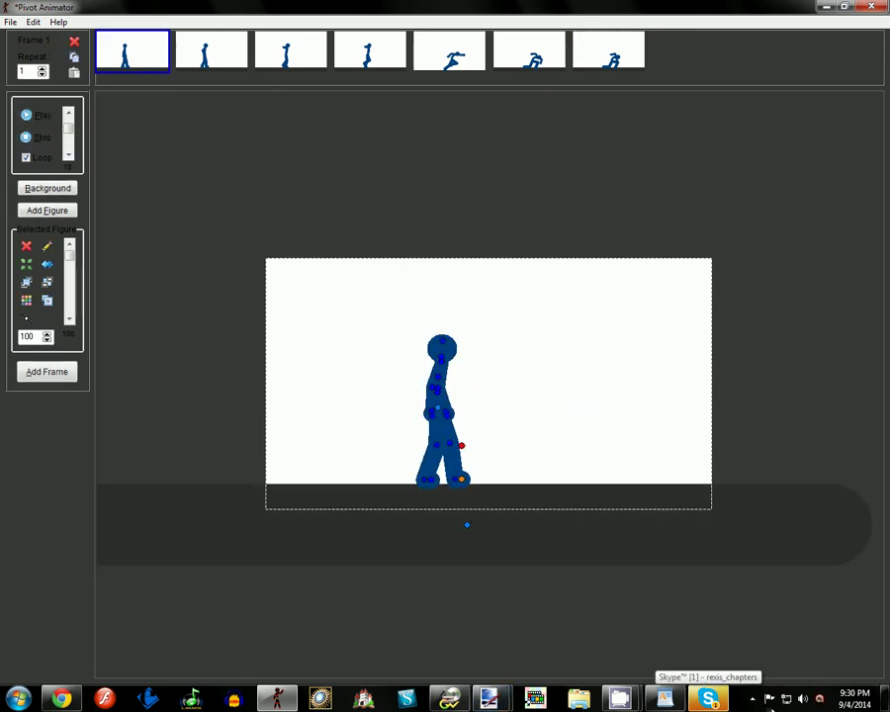
{"action": "left_click", "coordinate": [754, 700]}
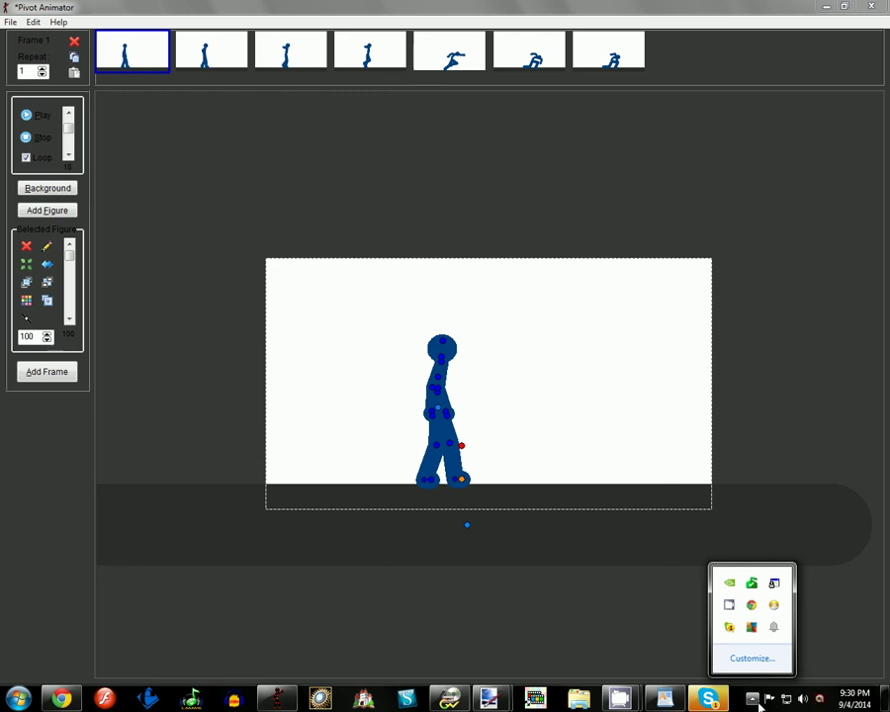
{"action": "right_click", "coordinate": [727, 610]}
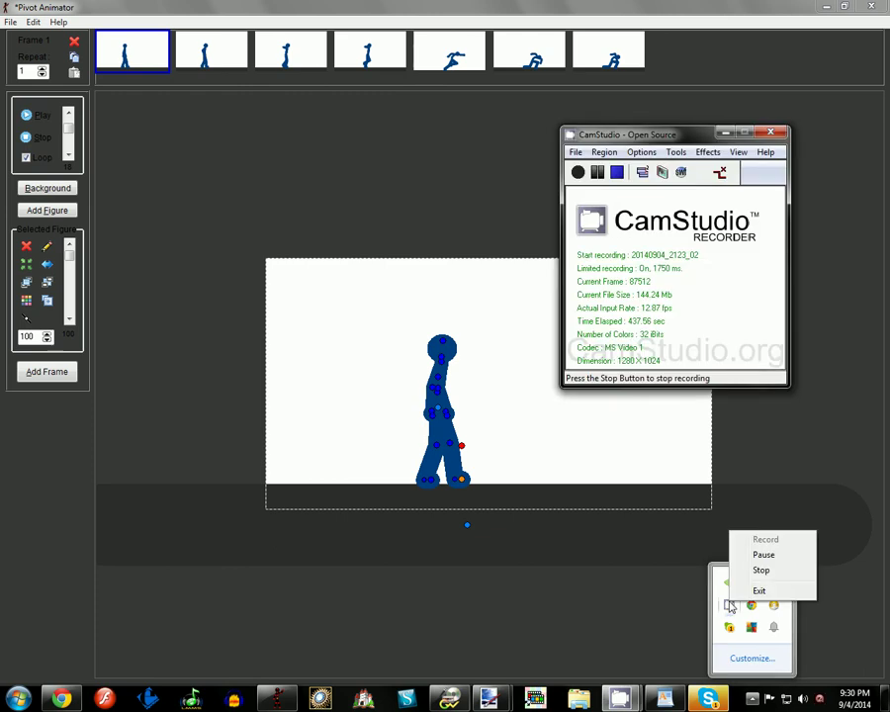